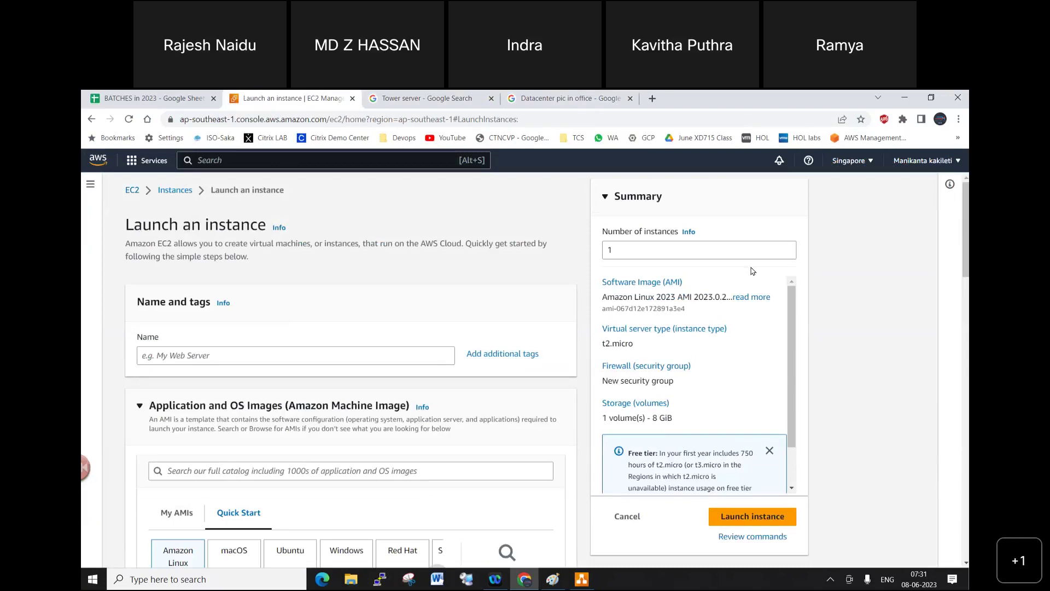
Step: Name the new instance SGP-WIN-630AM and pick the Windows Quick Start image
left_click(290, 358)
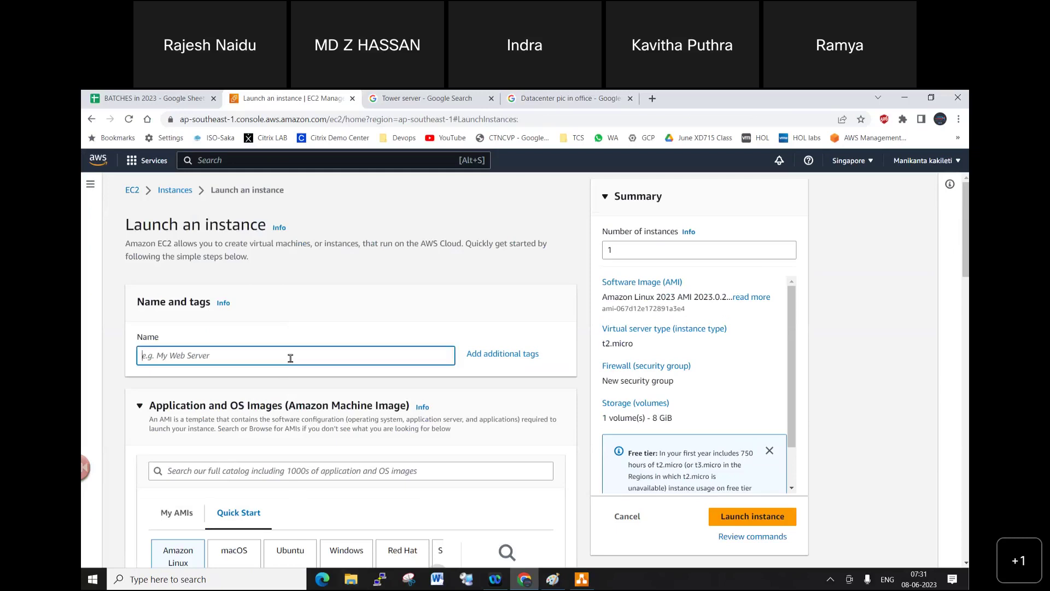
type("SGP-WIN-630AM")
scroll(367, 363, "down", 2)
left_click(336, 458)
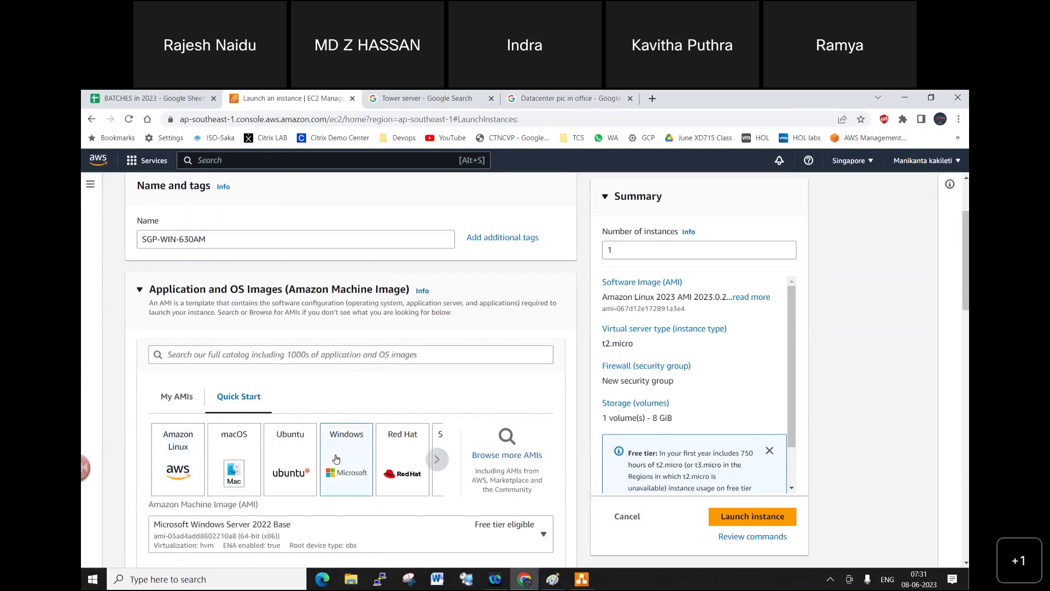
Step: Browse the Windows AMI list and keep Microsoft Windows Server 2022 Base, then bring up the diagram
scroll(538, 533, "down", 4)
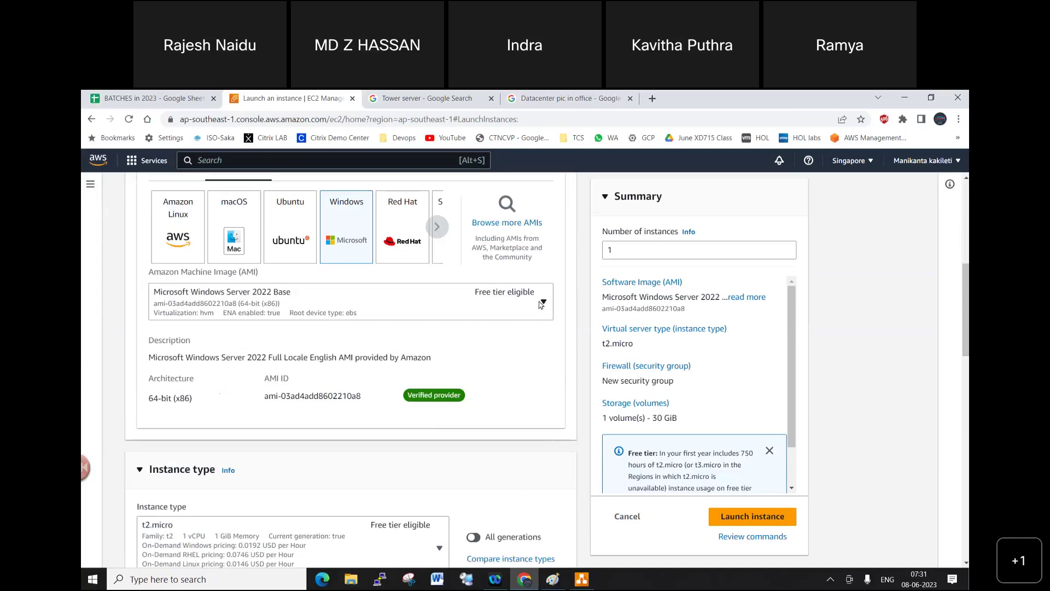
left_click(540, 304)
left_click_drag(548, 385, 576, 373)
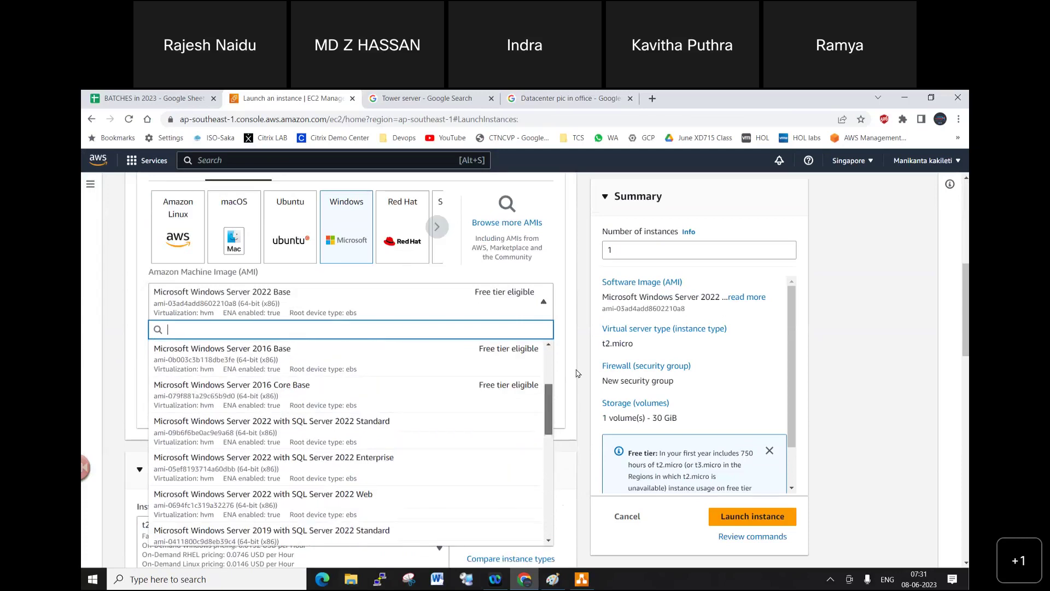
type("win10")
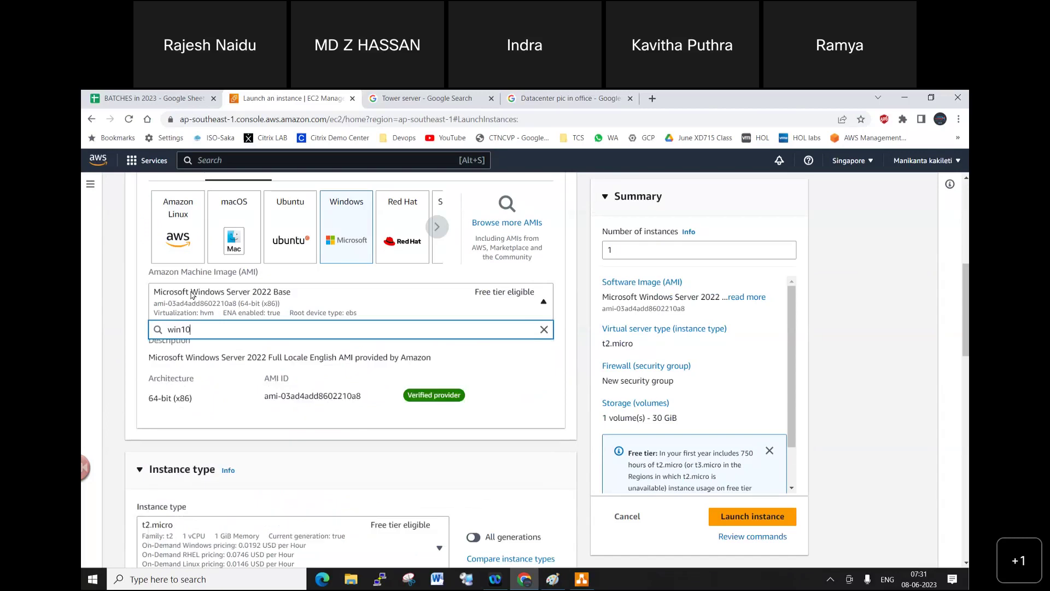
key("BackSpace")
key("BackSpace")
key("BackSpace")
key("BackSpace")
key("BackSpace")
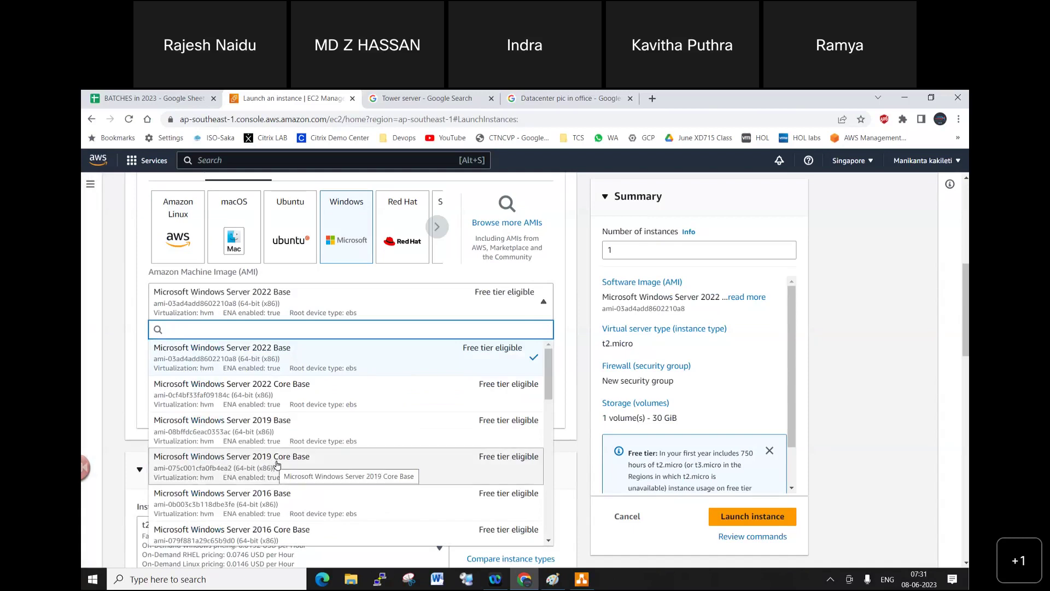
left_click(581, 579)
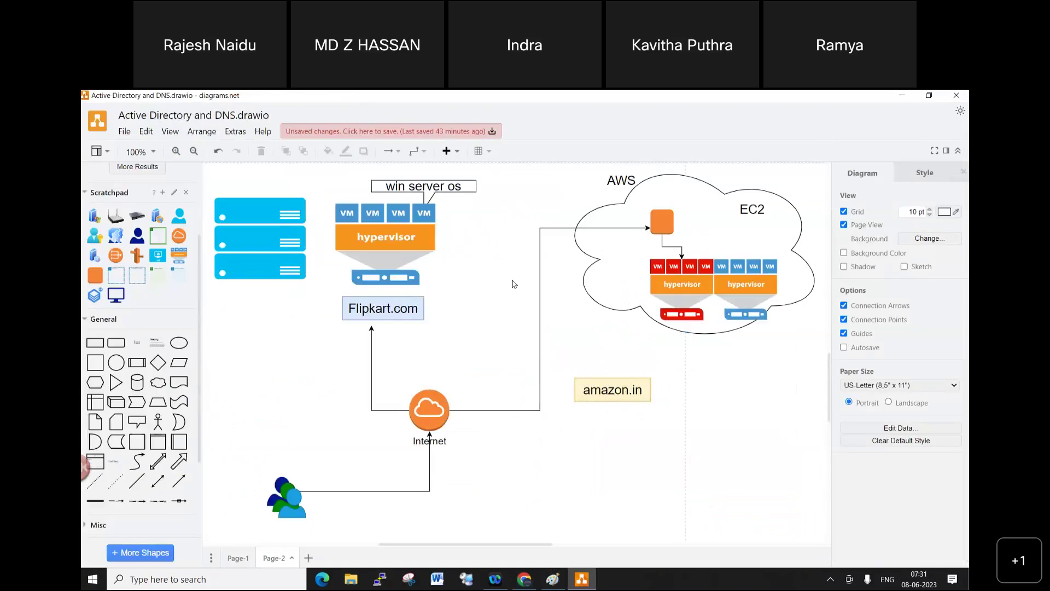
Step: On Page-1, extend the 'EX: Windows2008' example to end with 2019/2022, then minimize diagrams.net
left_click(238, 558)
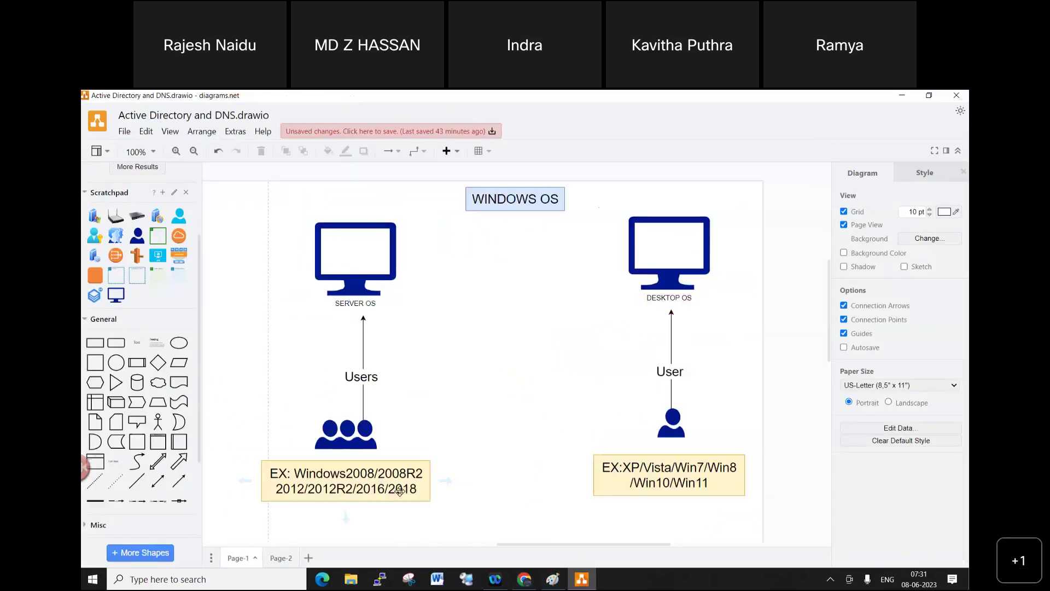
double_click(398, 492)
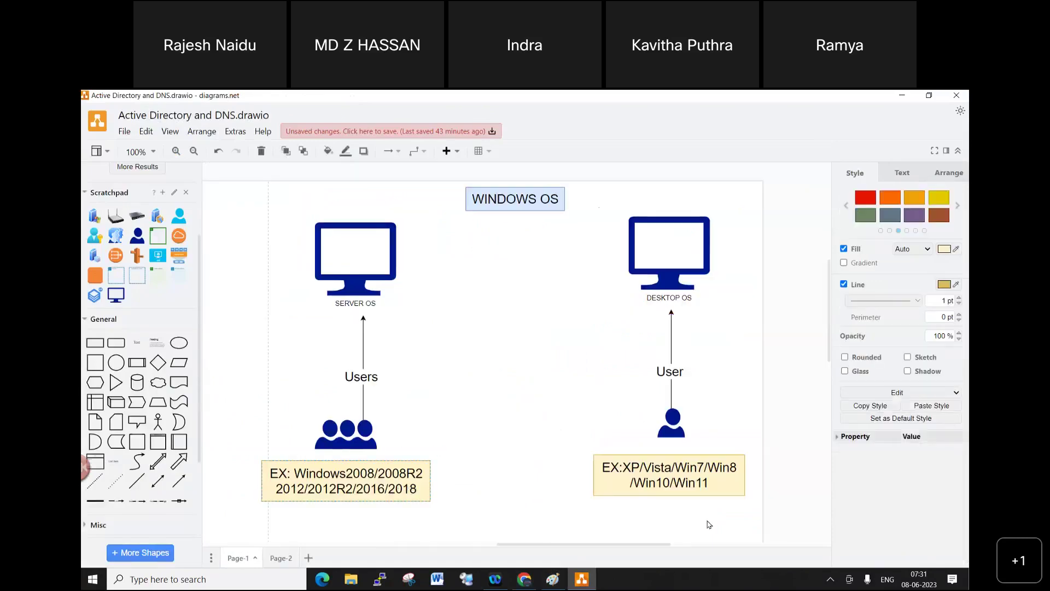
left_click(418, 490)
key("BackSpace")
type("9/202")
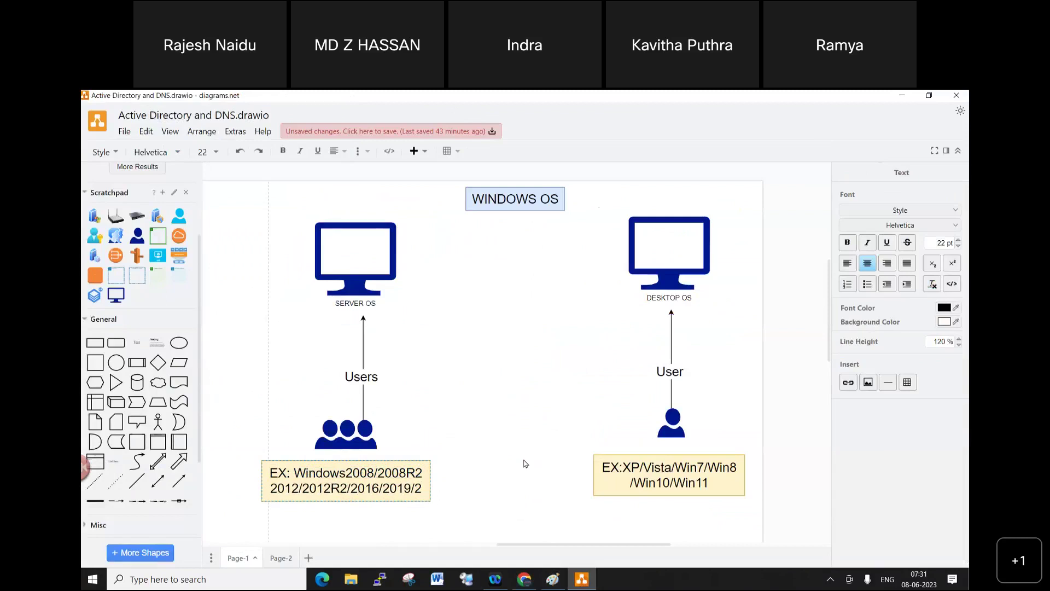
type("2")
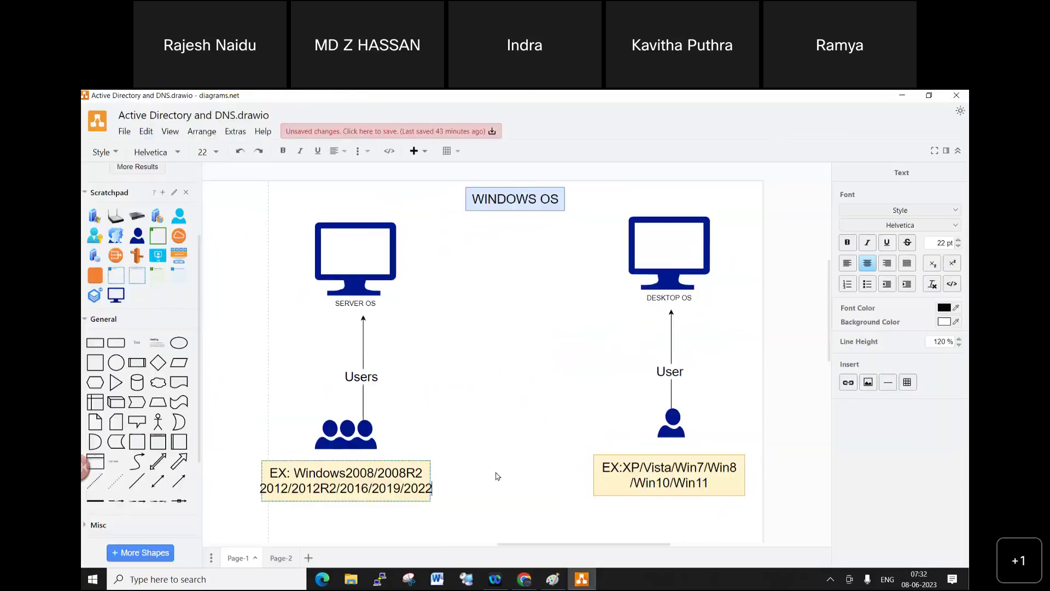
left_click(487, 498)
left_click(486, 499)
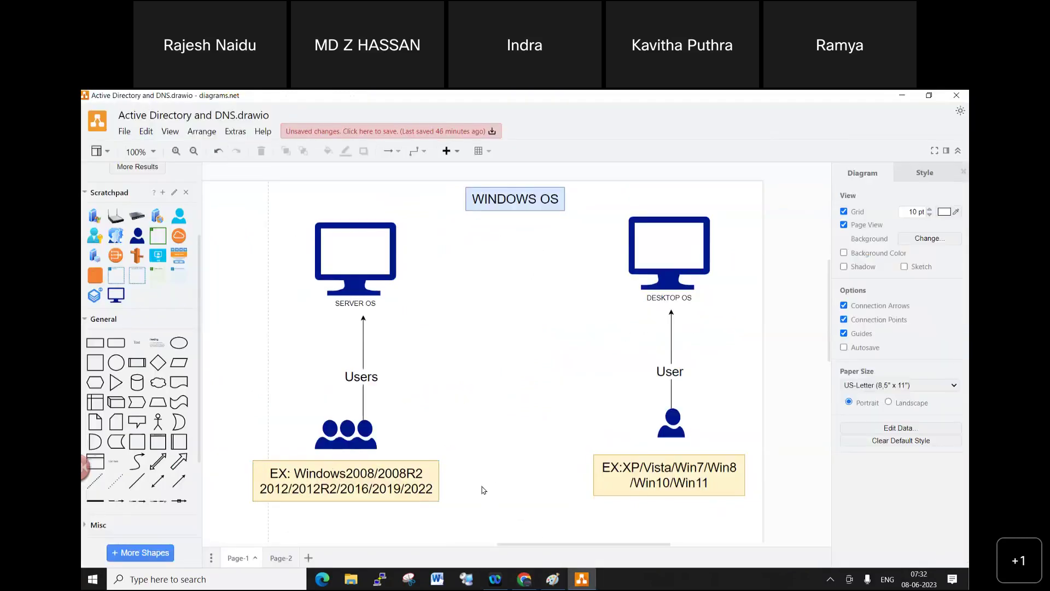
left_click(911, 97)
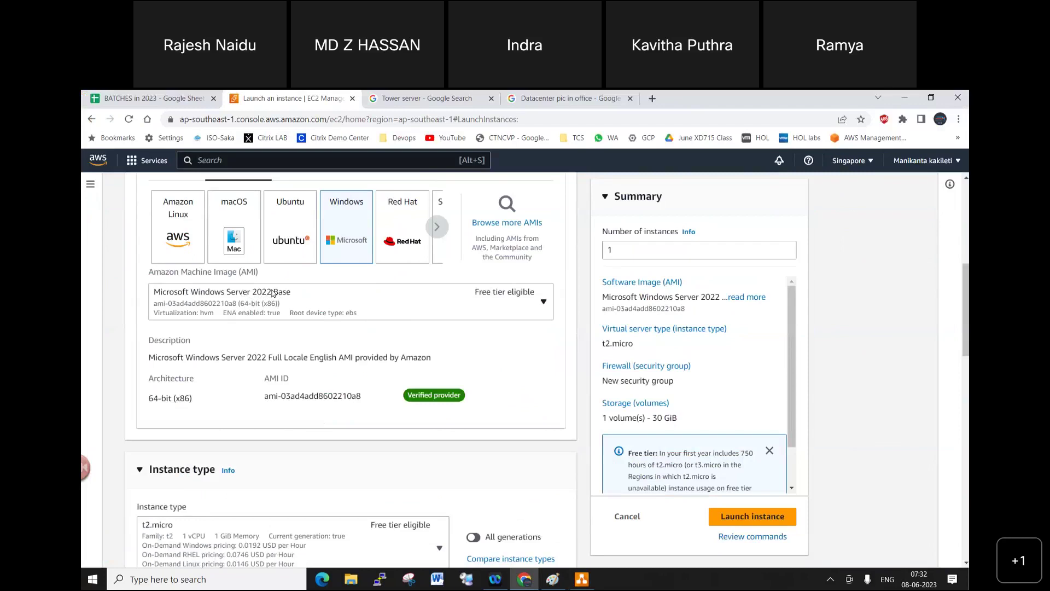
Step: Create an RSA .pem key pair named SGP-WIN-630AM-KEYPAIR
scroll(211, 335, "down", 4)
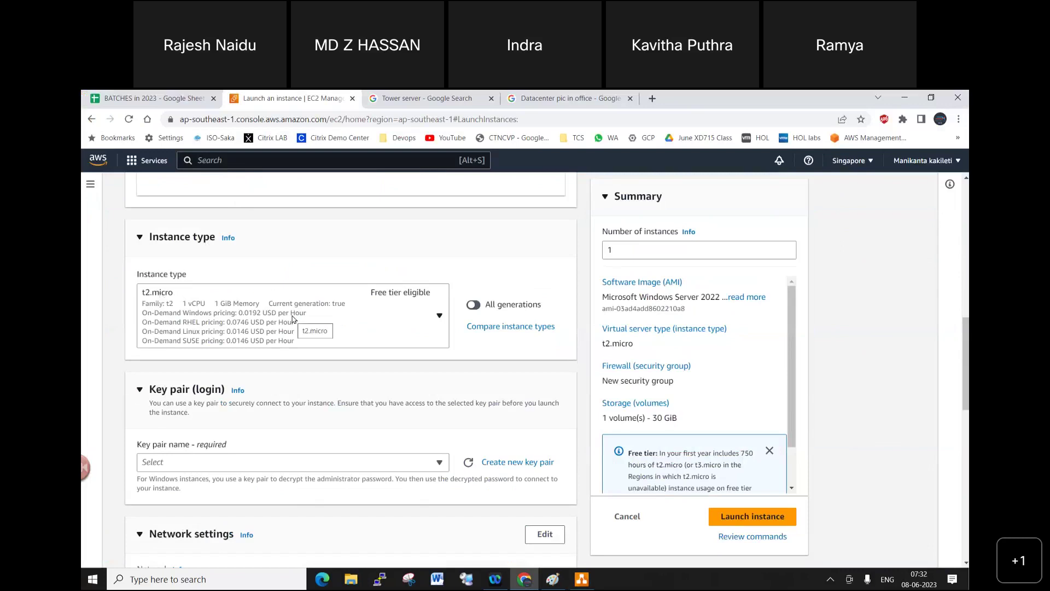
scroll(361, 285, "down", 3)
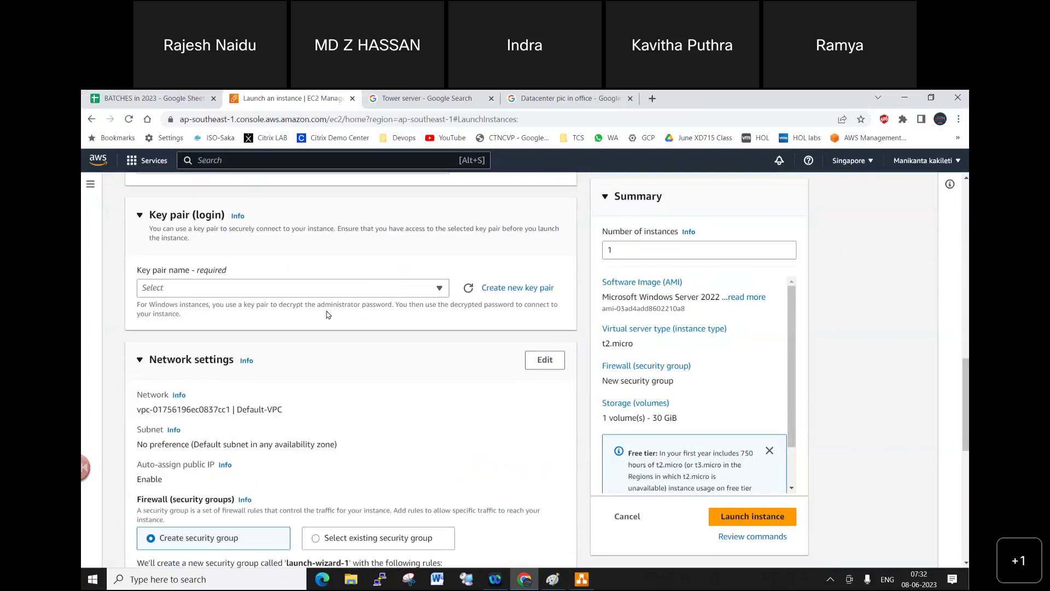
left_click(541, 290)
left_click(436, 276)
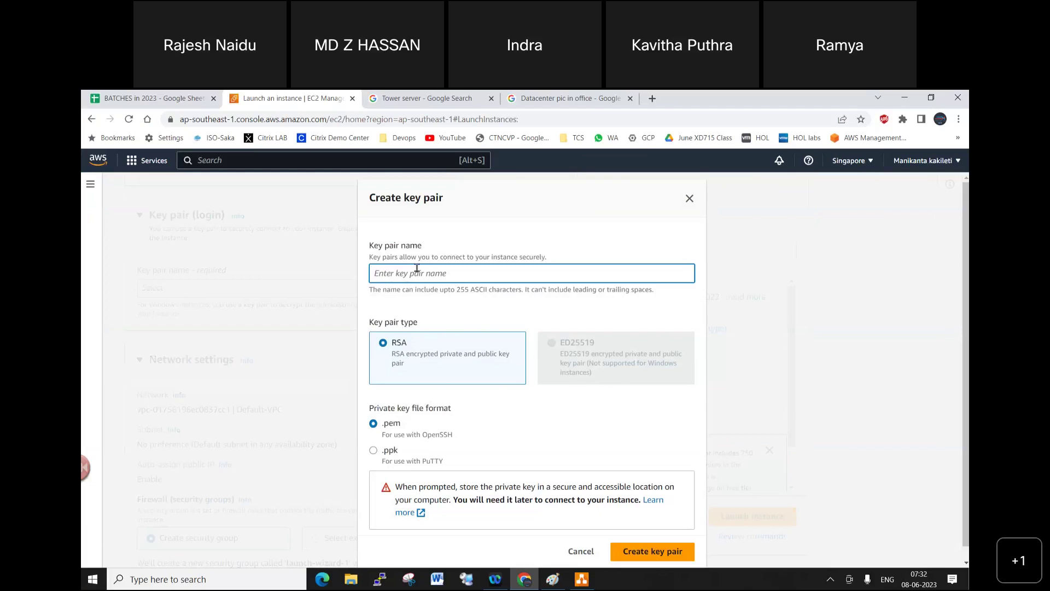
type("SGP-WIN-630AM-KEYPAIR")
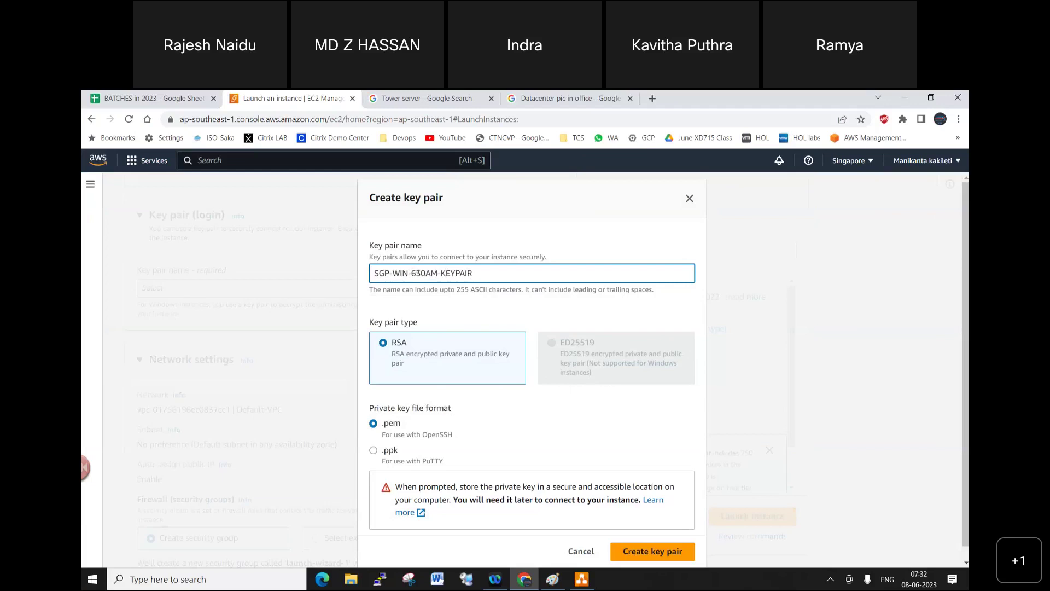
scroll(588, 499, "down", 1)
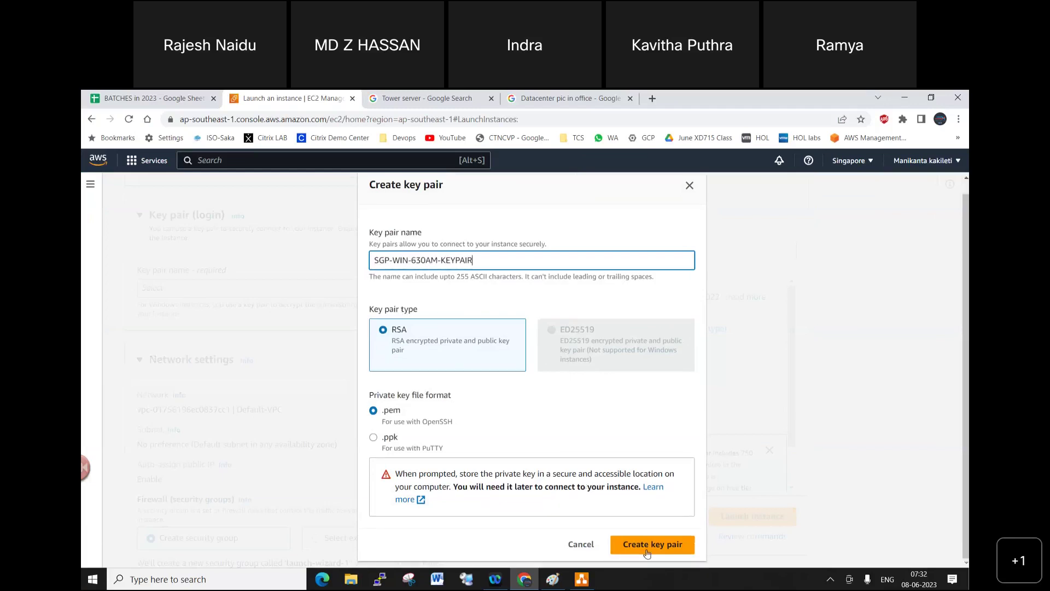
left_click(729, 549)
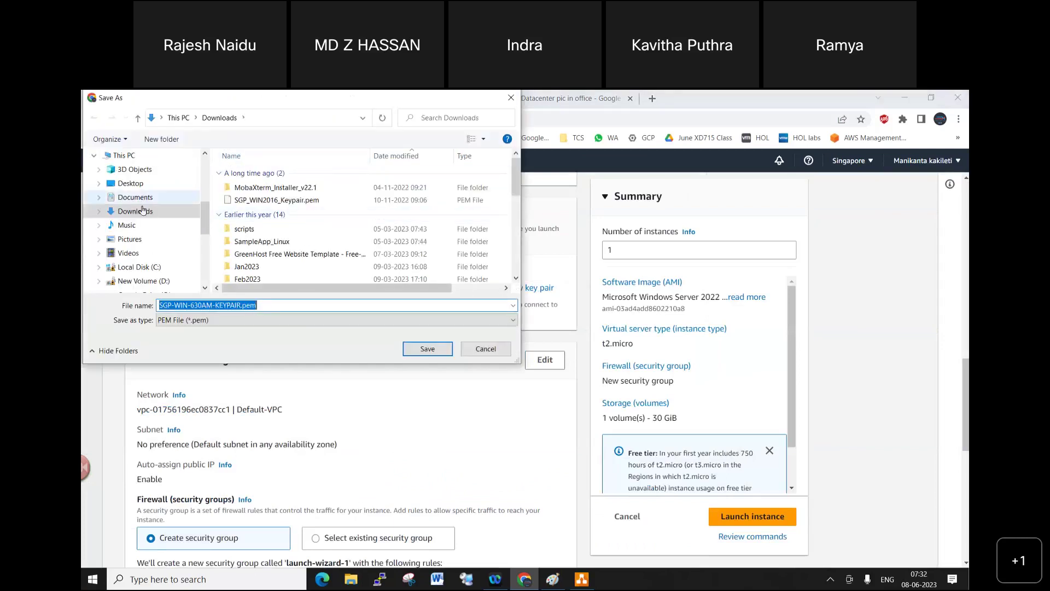
Step: Save the downloaded .pem file into the SGP folder under Desktop > Keypairs
left_click(144, 185)
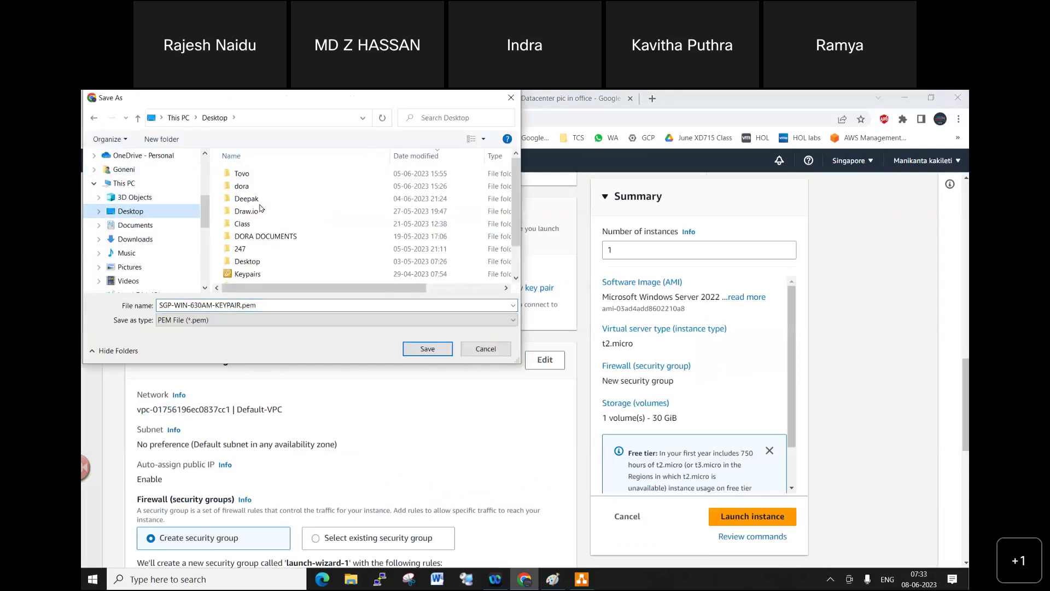
double_click(260, 274)
double_click(274, 185)
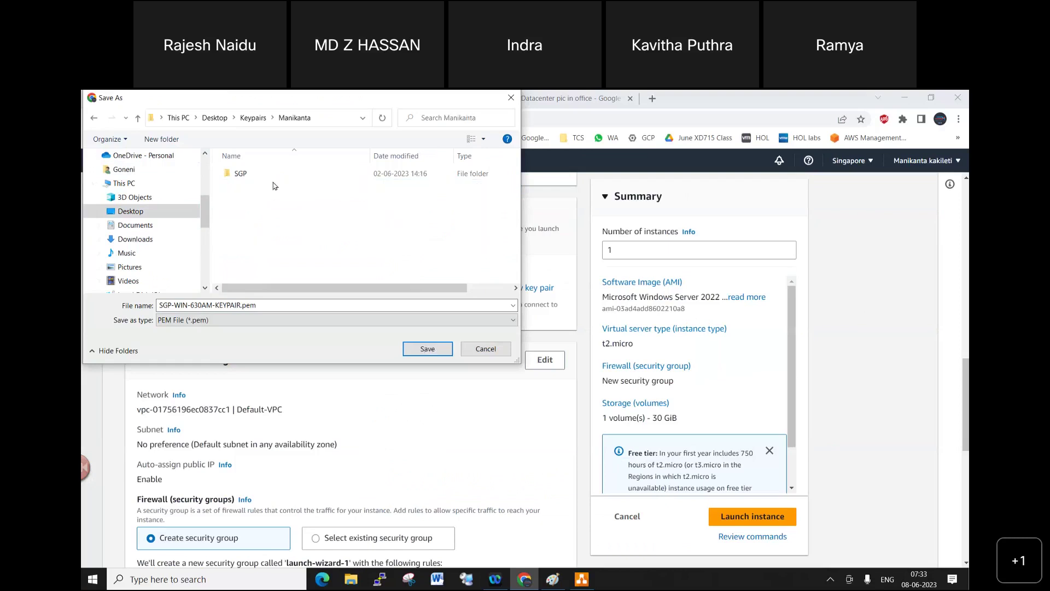
double_click(266, 174)
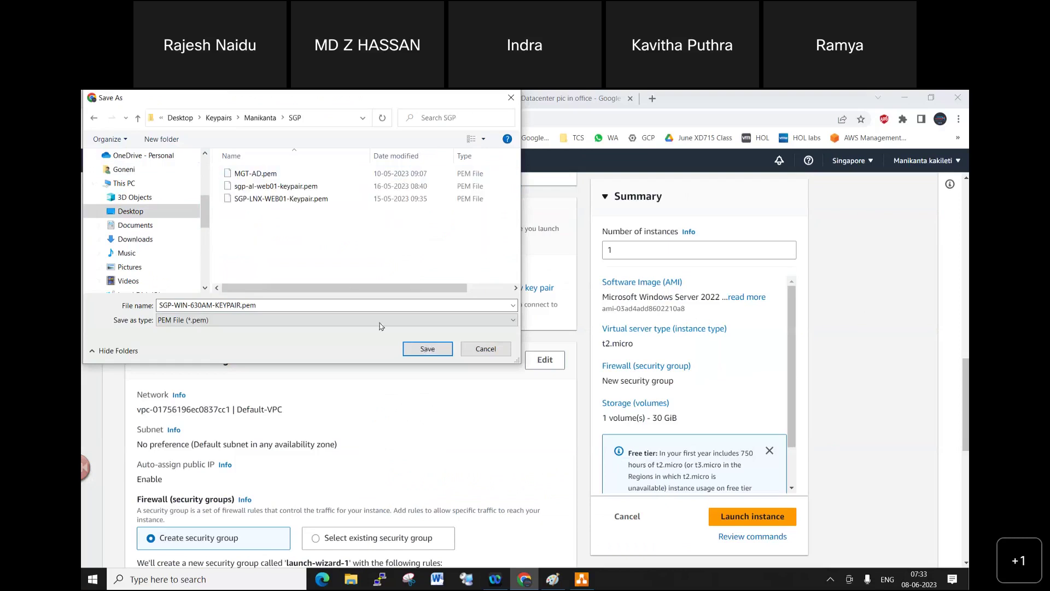
left_click(432, 348)
scroll(506, 358, "down", 3)
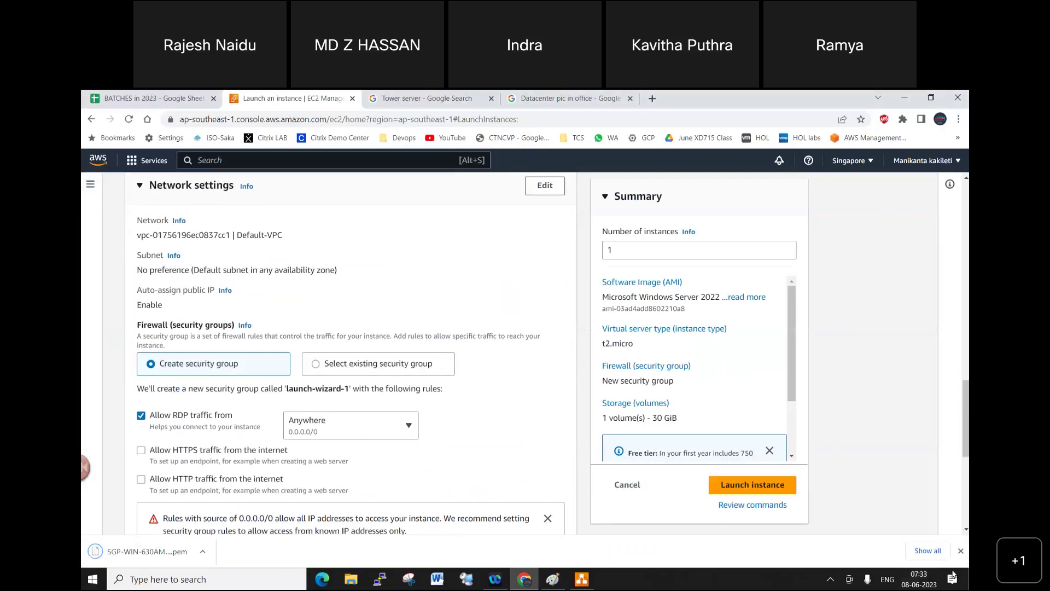
left_click(960, 550)
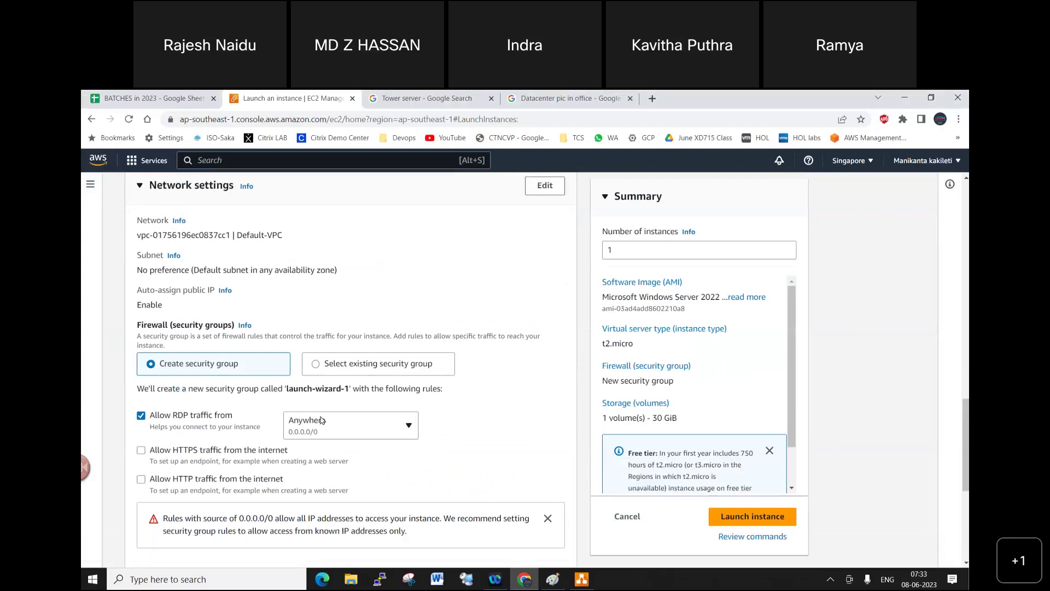
scroll(145, 251, "up", 1)
scroll(368, 267, "up", 1)
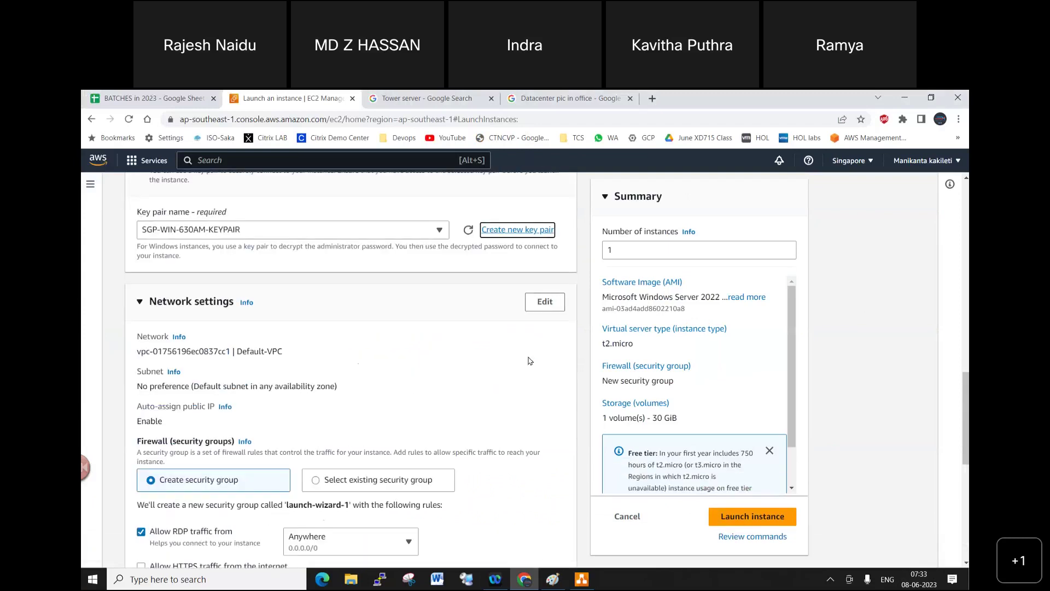
left_click(449, 481)
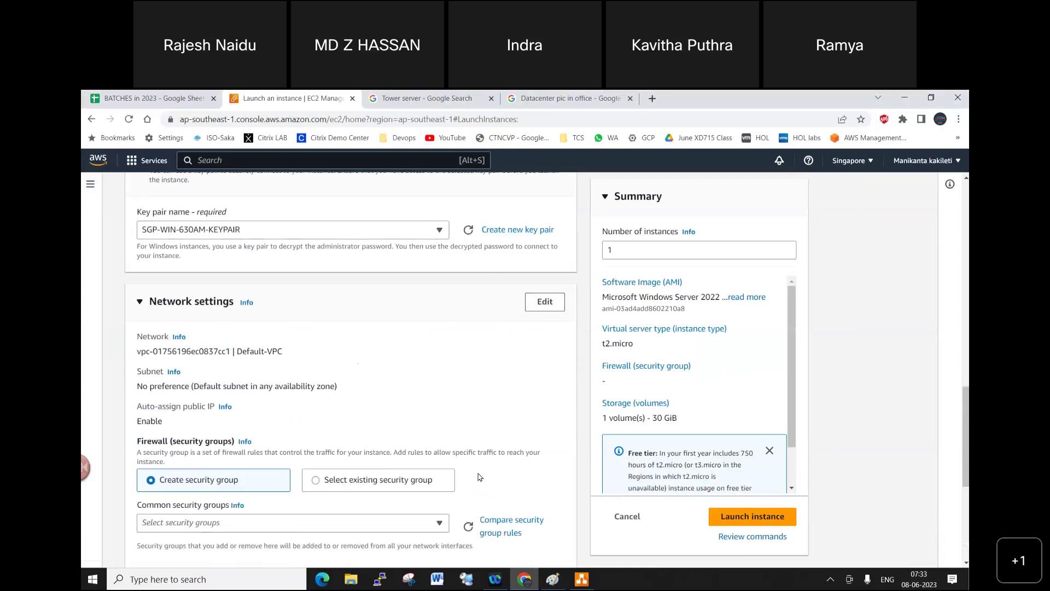
scroll(295, 352, "down", 3)
left_click(300, 350)
left_click(193, 386)
scroll(431, 414, "down", 2)
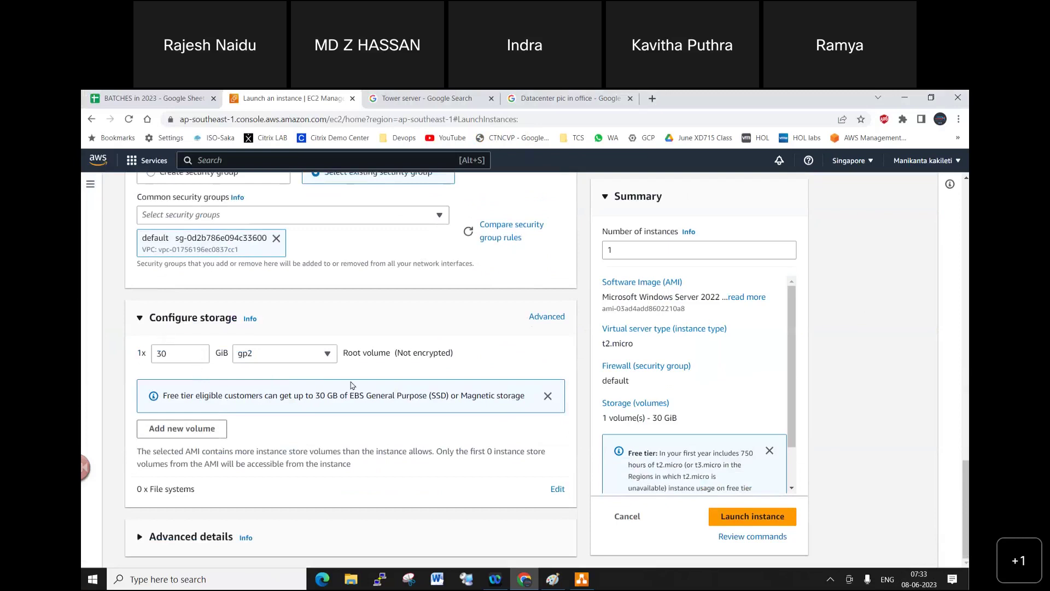
Step: Launch the Windows Server 2022 t2.micro instance SGP-WIN-630AM and open the full instances list
left_click(754, 517)
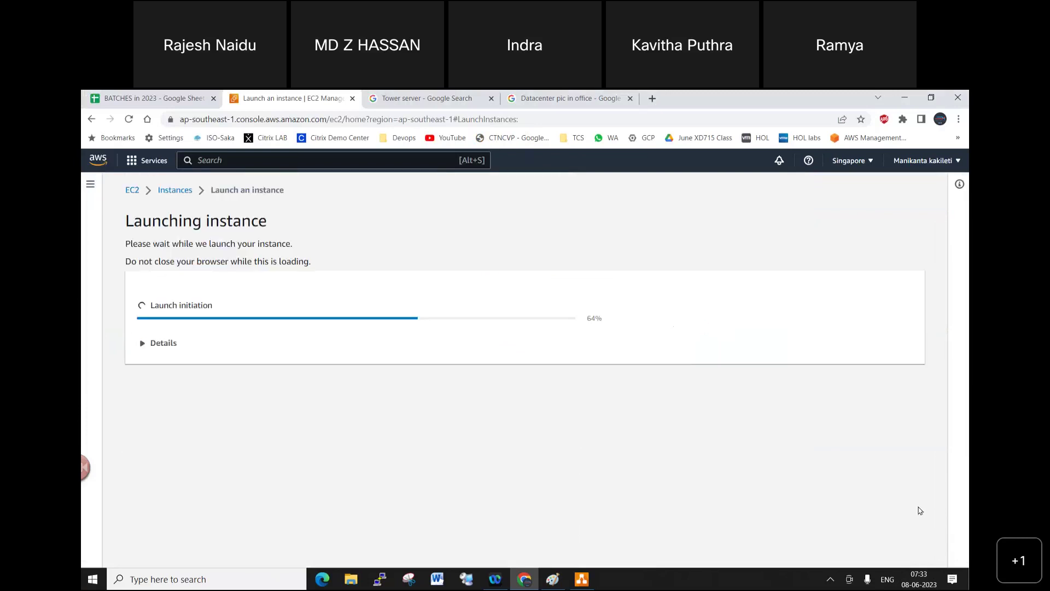
scroll(838, 446, "down", 3)
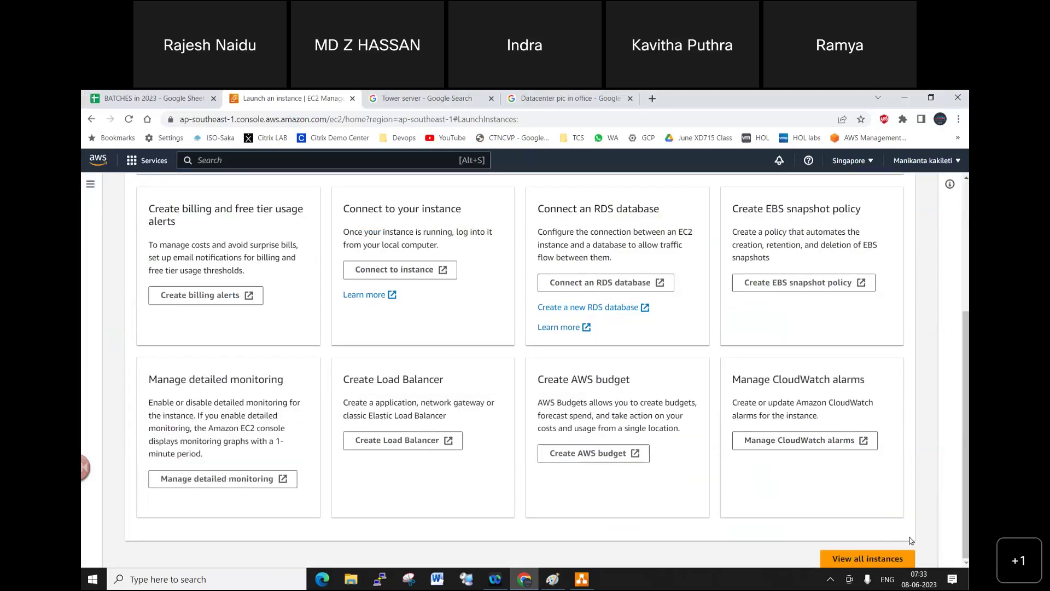
left_click(882, 558)
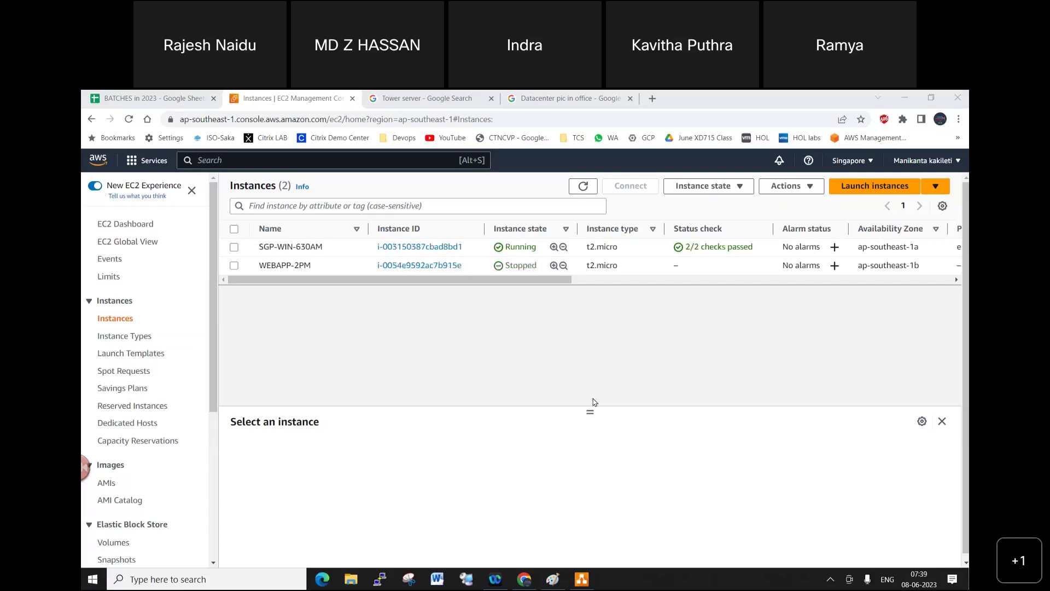
Step: Refresh the Instances table until SGP-WIN-630AM shows running with 2/2 checks passed
left_click(583, 187)
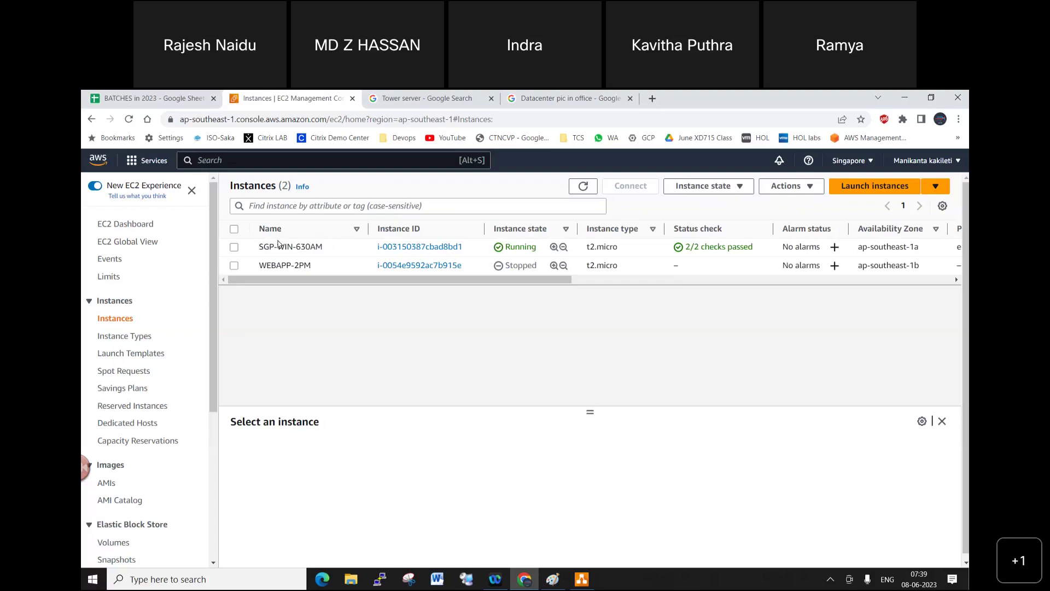
Step: On a new Page-3, add a large cloud shape labelled AWS-EC2
left_click(583, 579)
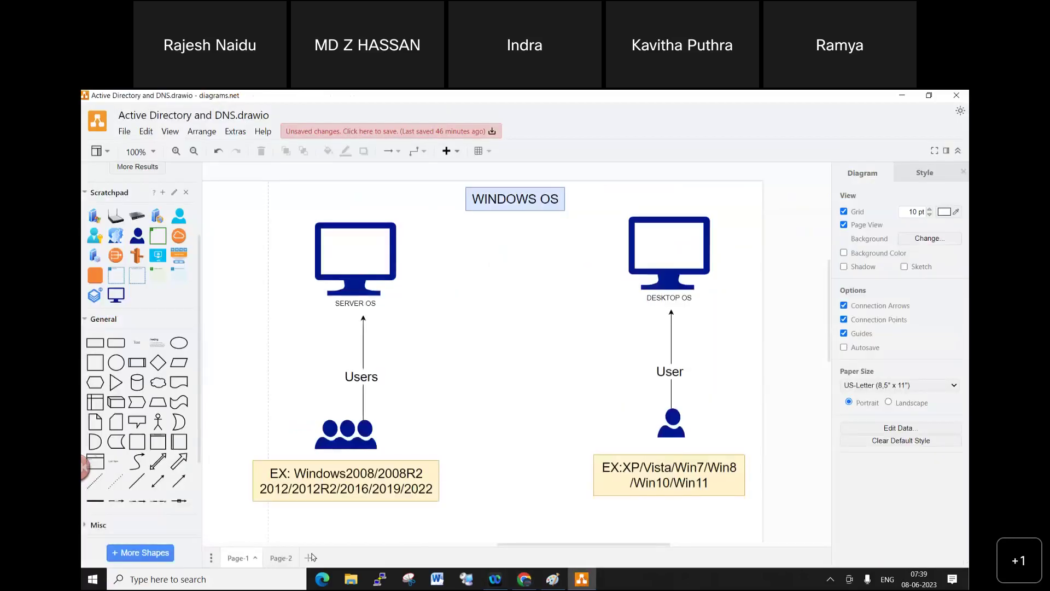
left_click(310, 558)
left_click(161, 386)
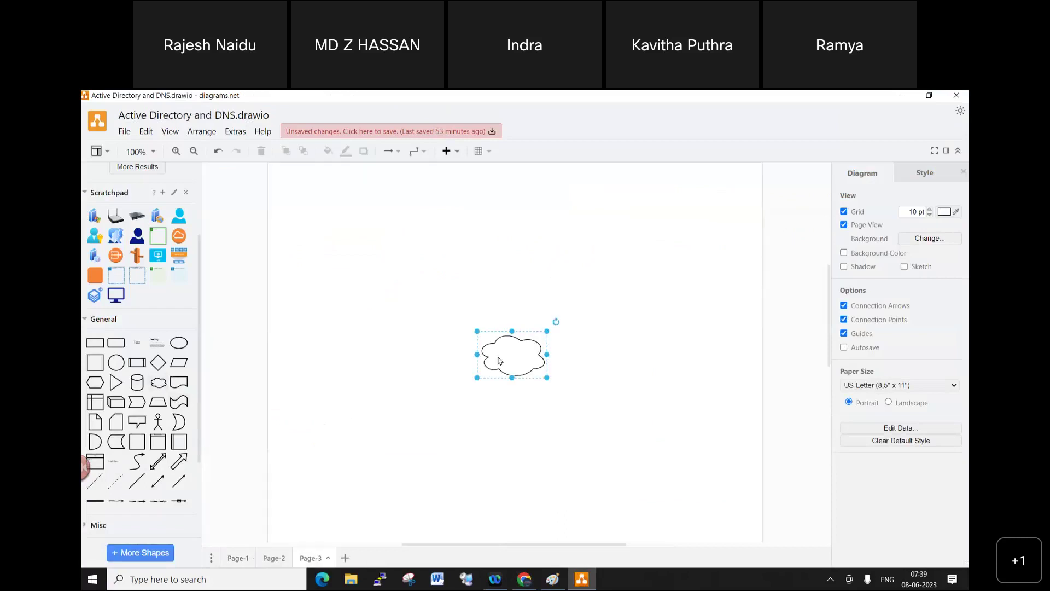
left_click_drag(474, 377, 339, 469)
left_click_drag(485, 394, 651, 257)
left_click_drag(508, 335, 363, 438)
left_click_drag(549, 363, 622, 273)
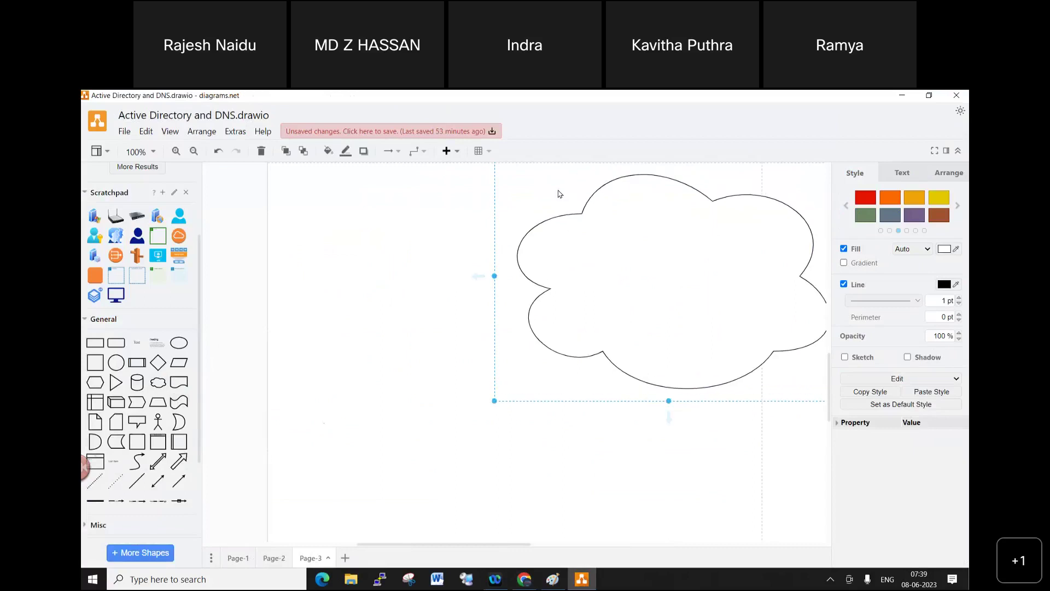
double_click(558, 192)
type("AWS-E")
type("C@")
key("BackSpace")
type("2")
left_click(717, 249)
Step: Put an orange SGP-WIN-630AM box inside the cloud and a person icon at lower left
left_click(103, 274)
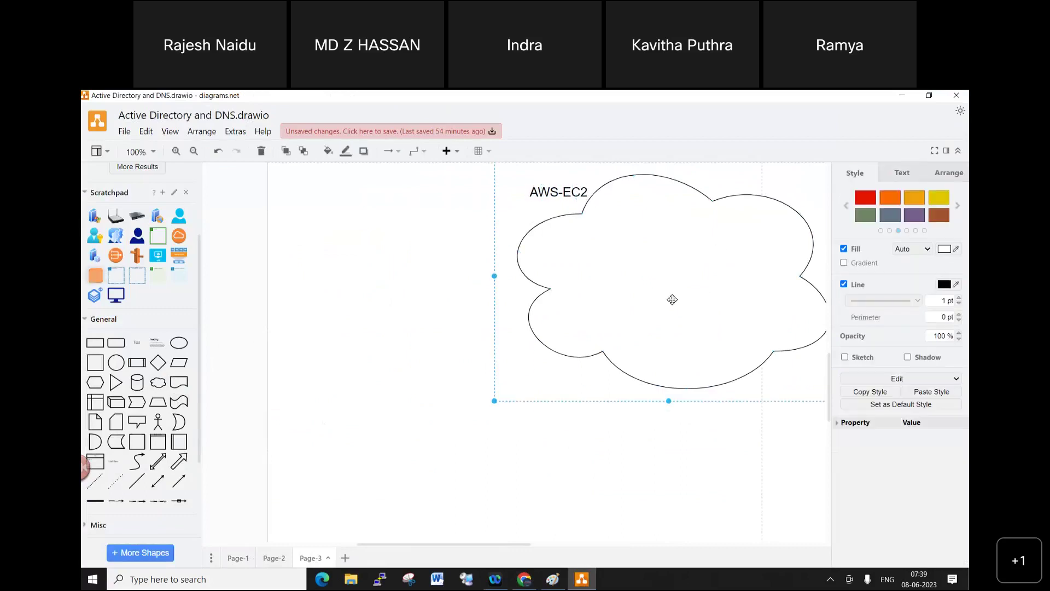
left_click_drag(675, 284, 677, 223)
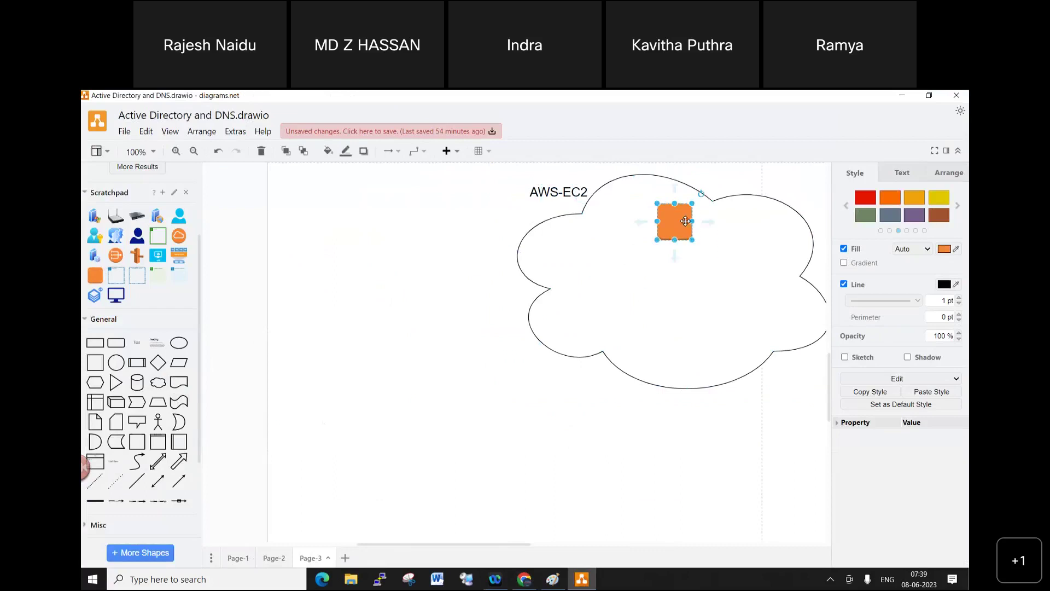
double_click(677, 223)
type("SG")
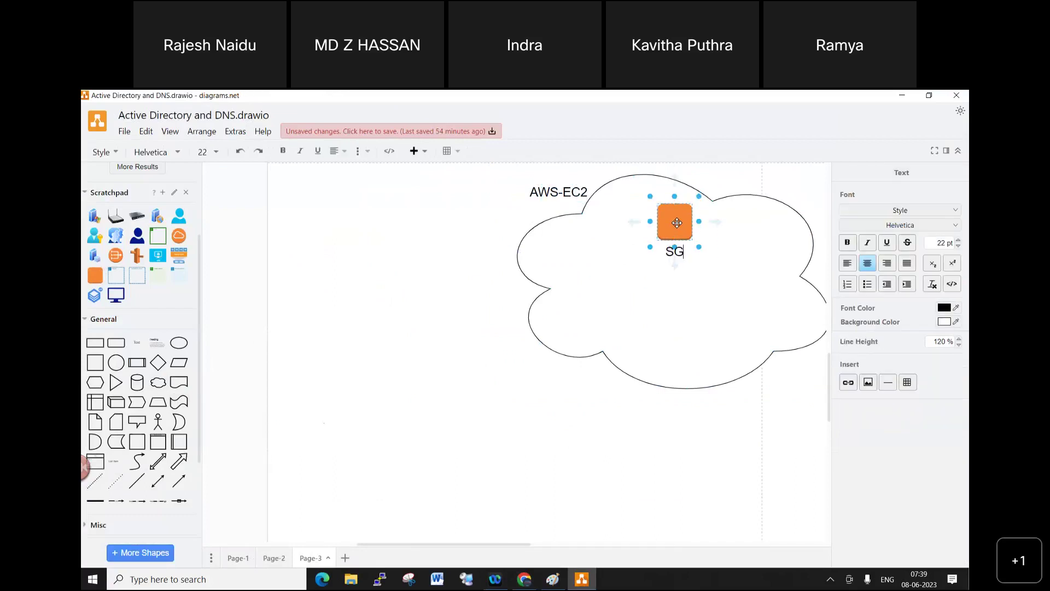
type("P-WIN-630AM")
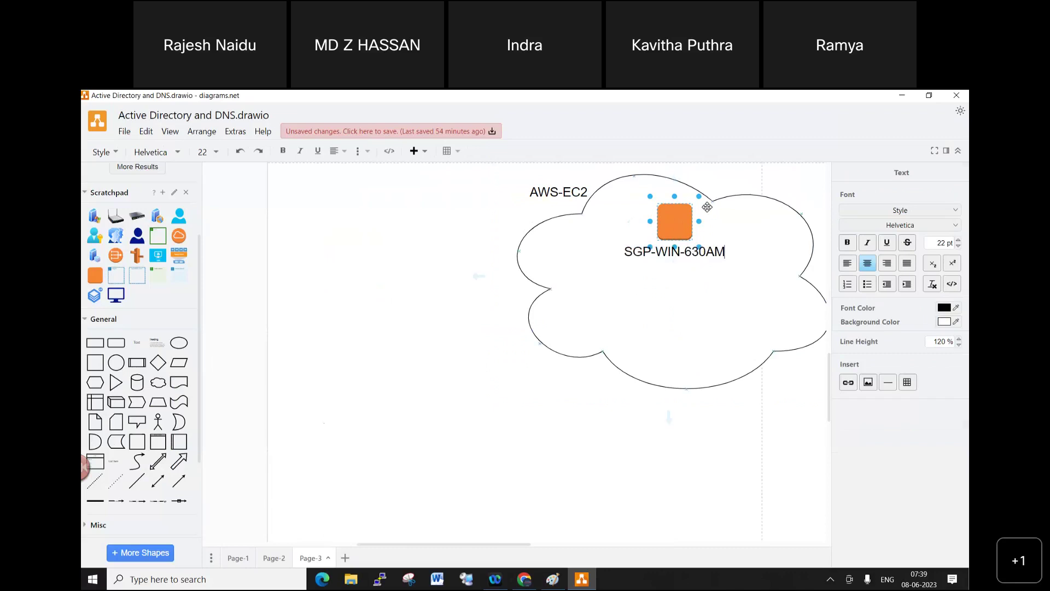
left_click(706, 207)
left_click(684, 218)
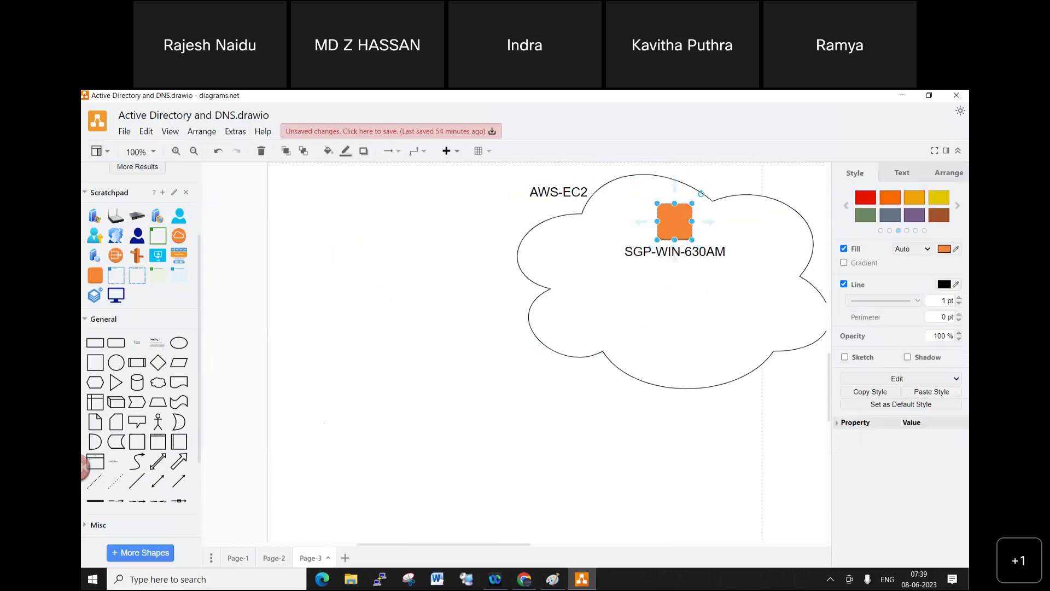
left_click_drag(137, 236, 263, 466)
Step: Label the person icon 'you' and connect it with an arrow into the SGP-WIN-630AM box
double_click(263, 466)
type("you")
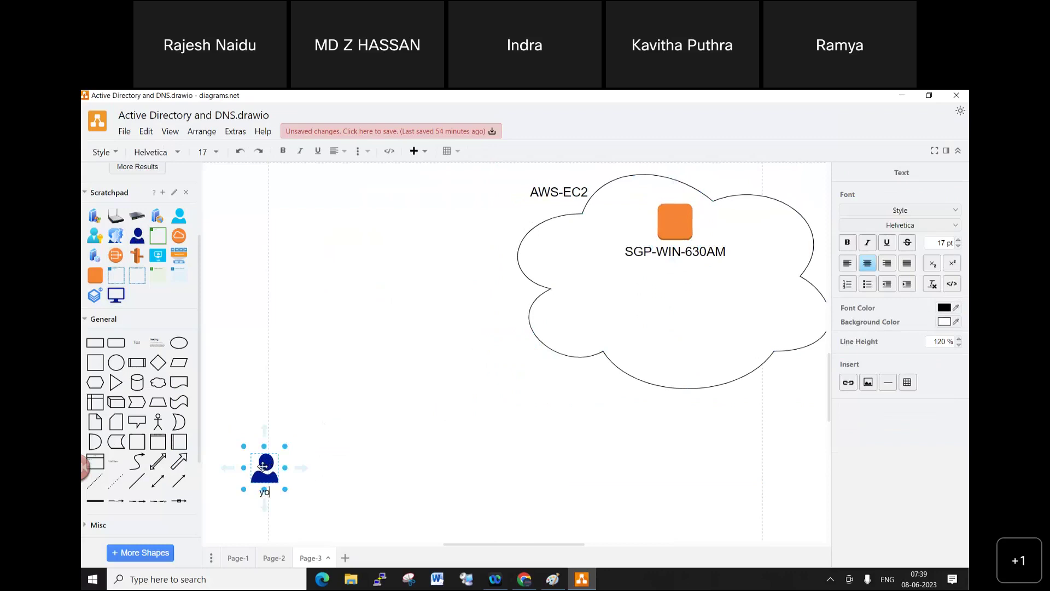
left_click(375, 478)
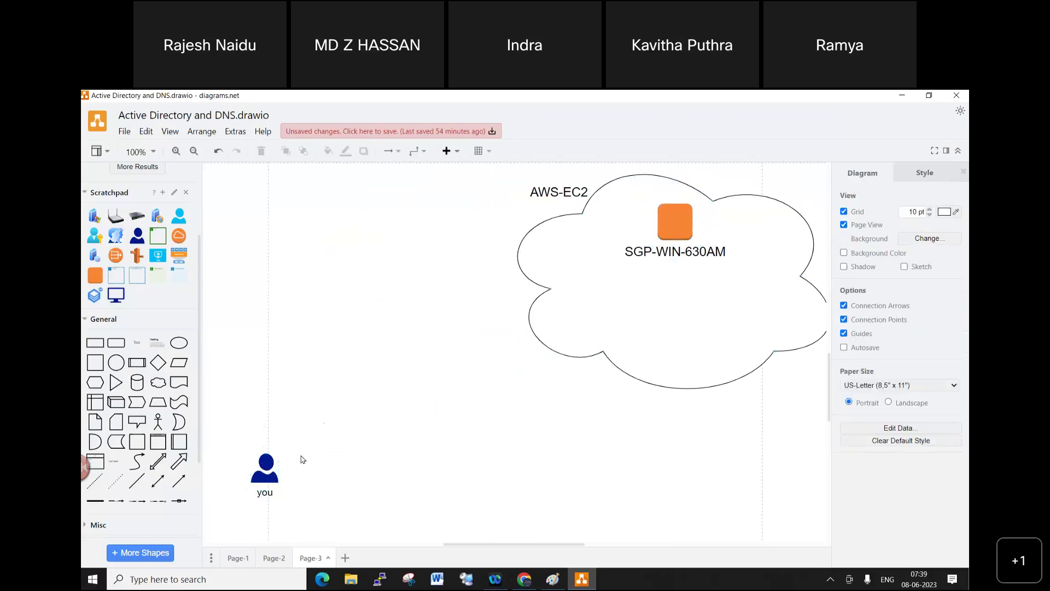
left_click(264, 463)
left_click_drag(266, 434, 661, 245)
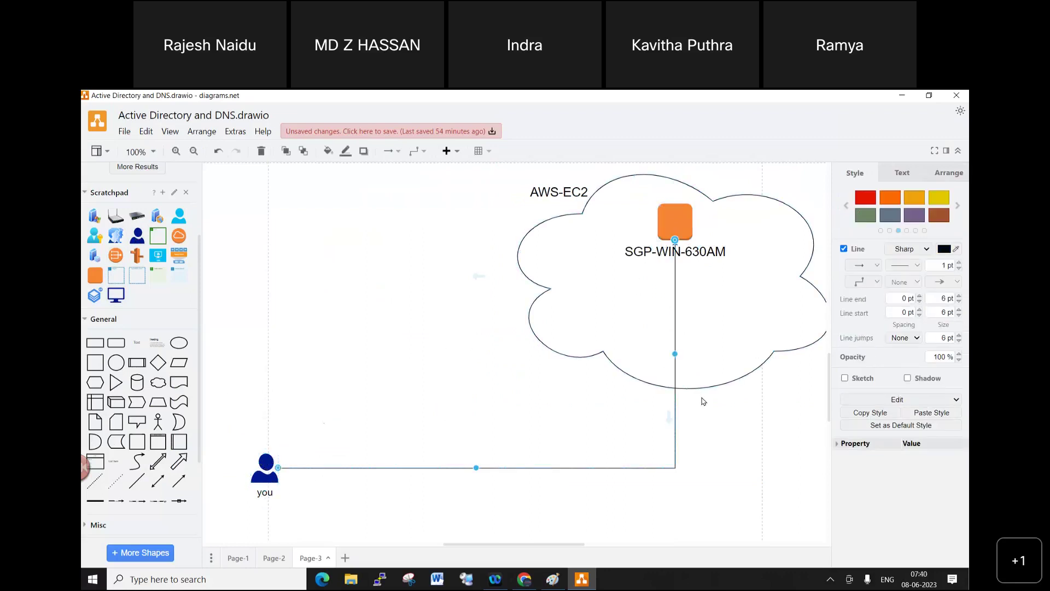
left_click_drag(676, 359, 398, 386)
left_click(472, 427)
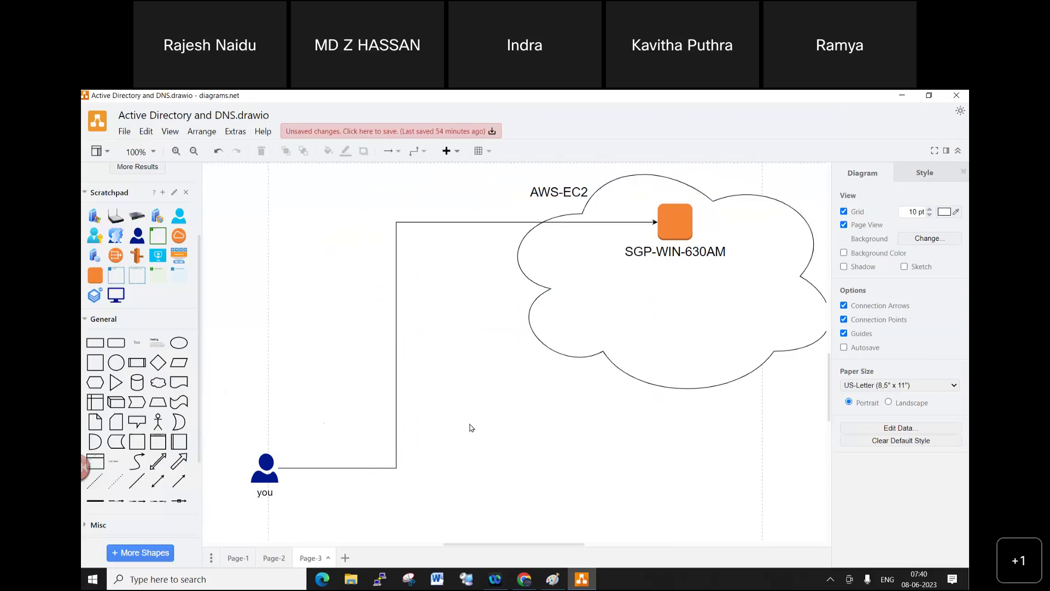
Step: Launch Remote Desktop Connection by searching mstsc from Start, then close it
left_click(91, 579)
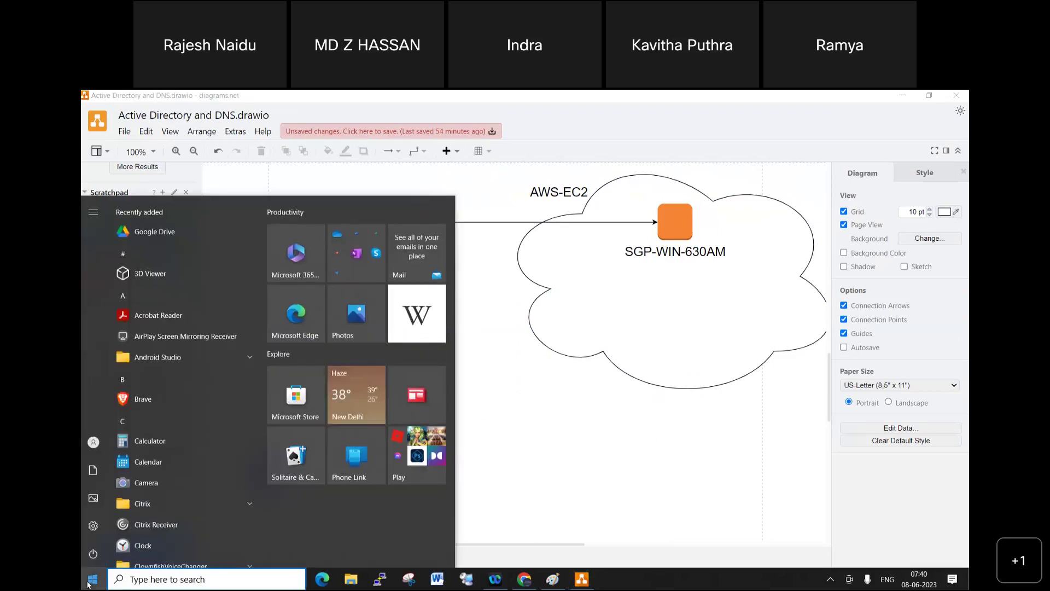
type("mstsc")
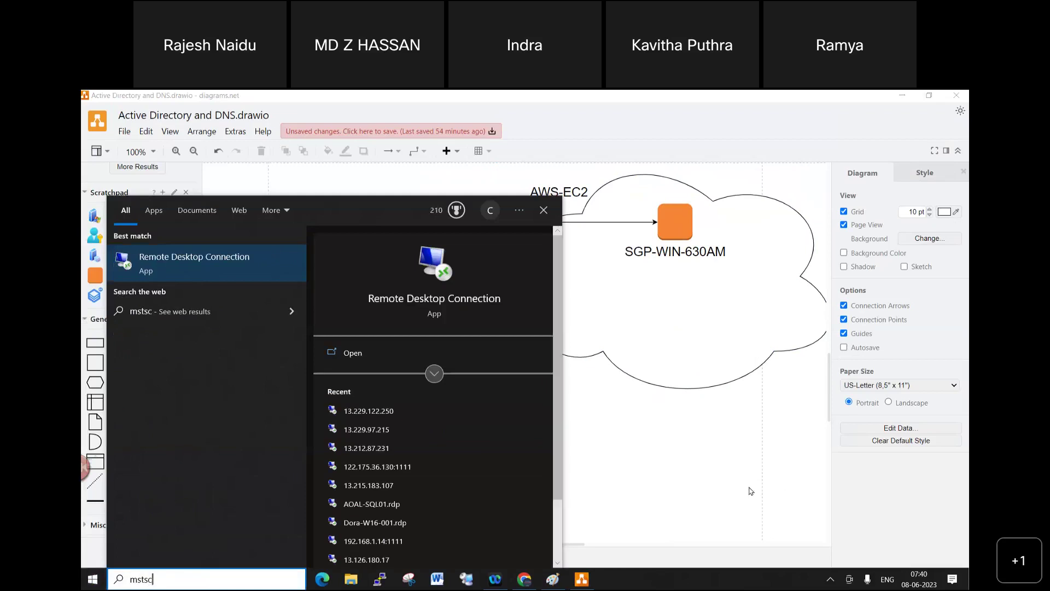
left_click(92, 583)
left_click(92, 580)
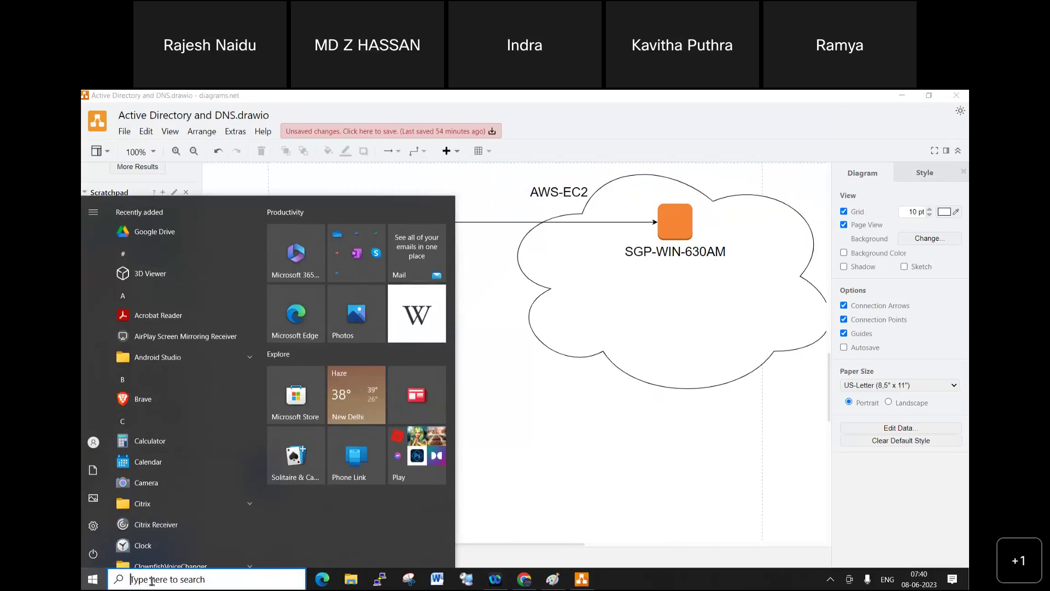
type("ms")
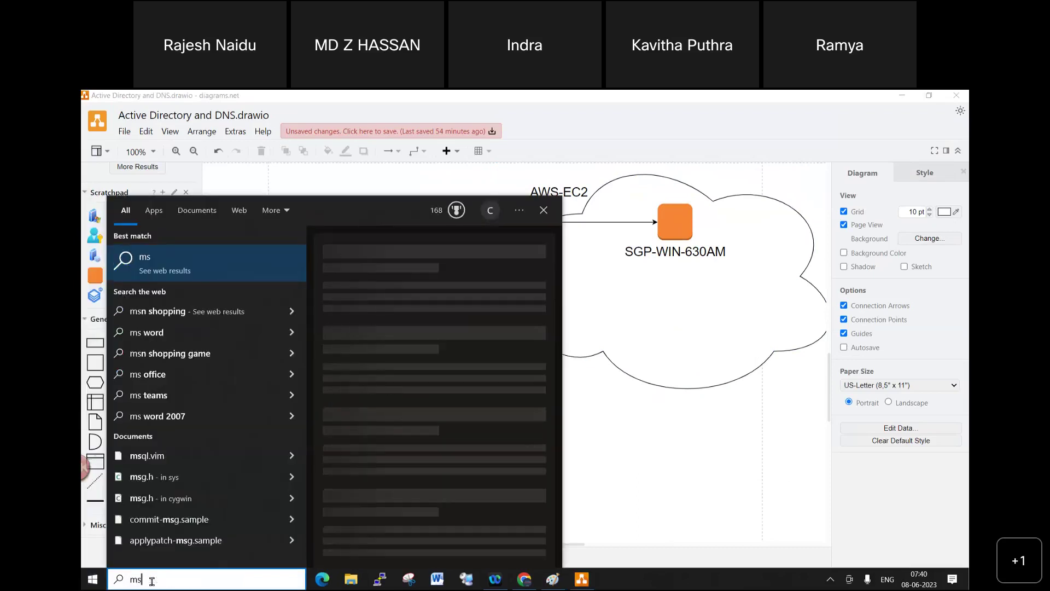
type("tsc")
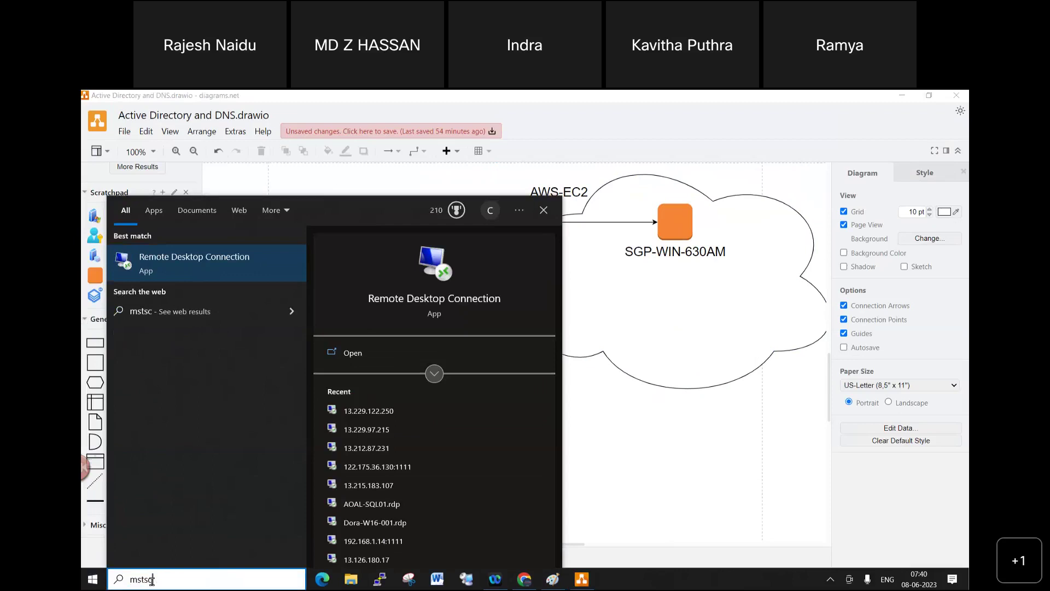
key("Return")
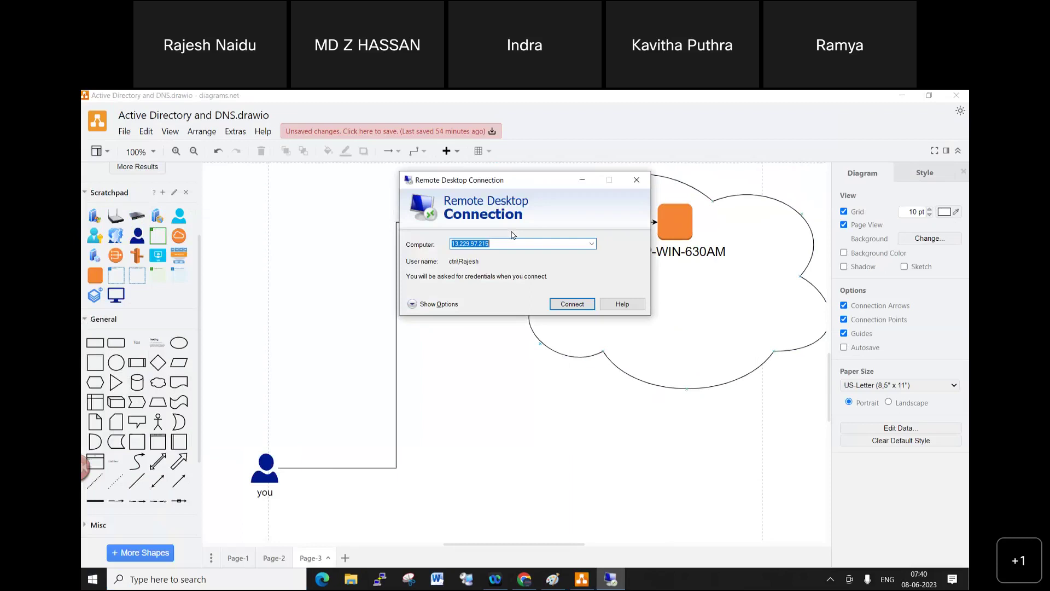
left_click(637, 179)
Step: Reopen Remote Desktop Connection via Win+X > Run with mstsc, then minimize it
right_click(94, 577)
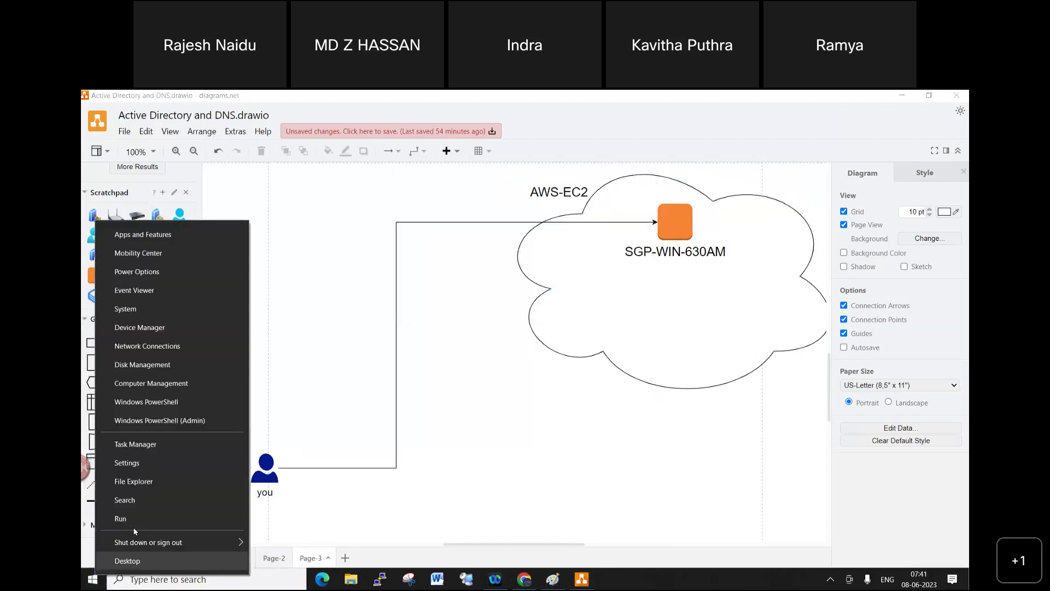
left_click(136, 520)
type("mstsc")
key("Return")
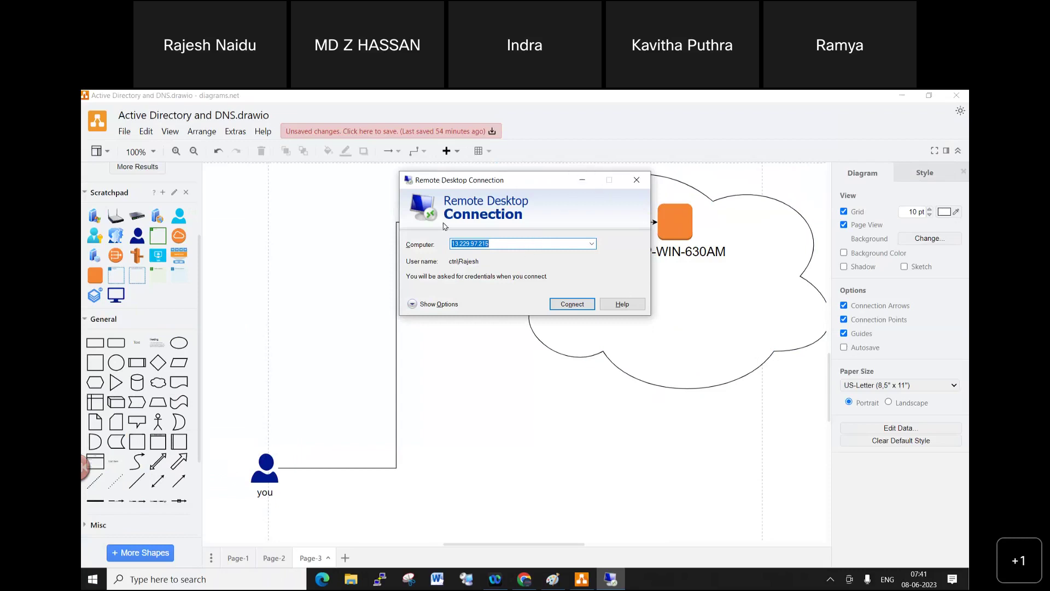
left_click(583, 181)
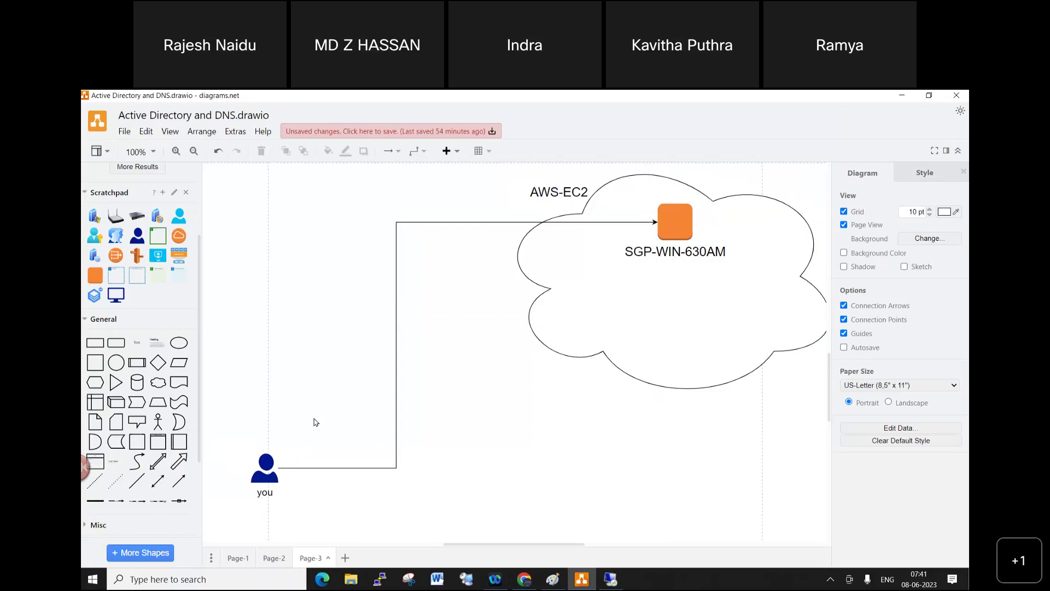
Step: Shift the SGP-WIN-630AM box down-right within the cloud and return to the EC2 Instances list
left_click_drag(690, 231, 783, 318)
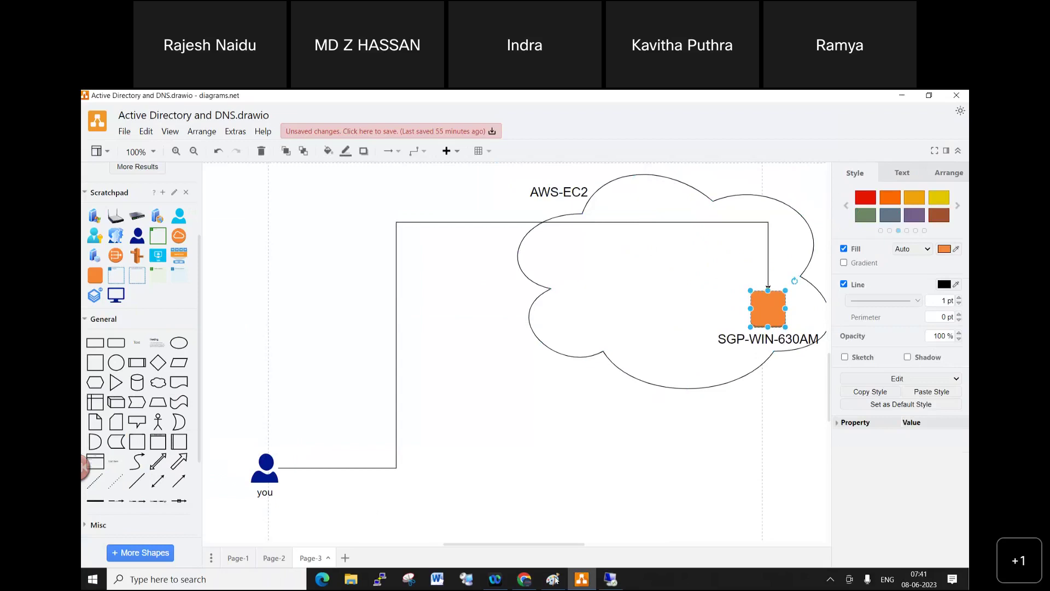
left_click(524, 579)
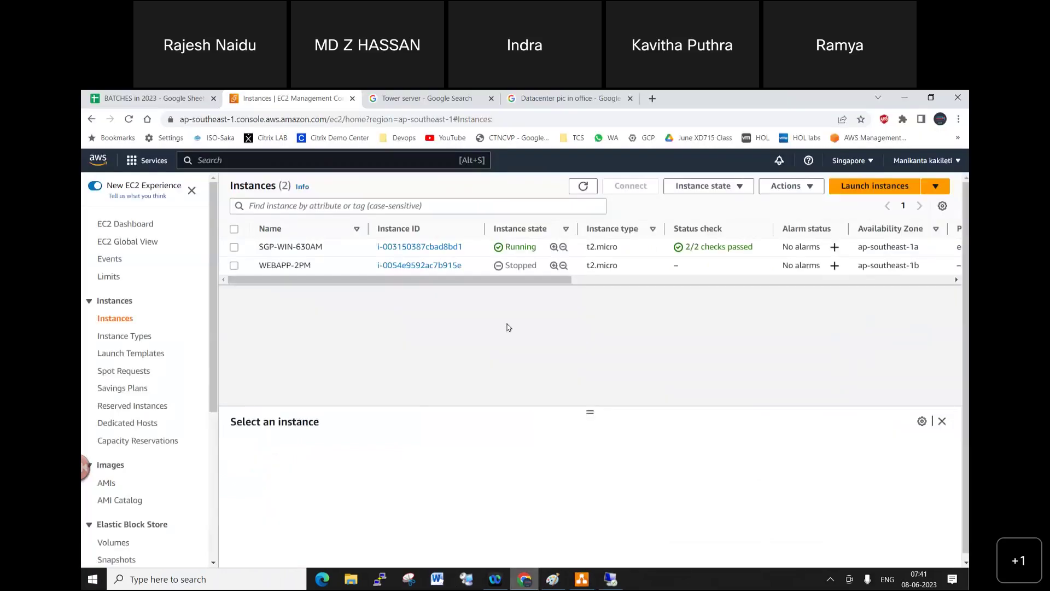
Step: Select SGP-WIN-630AM and open its default security group sg-0d2b786e094c33600 from the Security tab
left_click(234, 247)
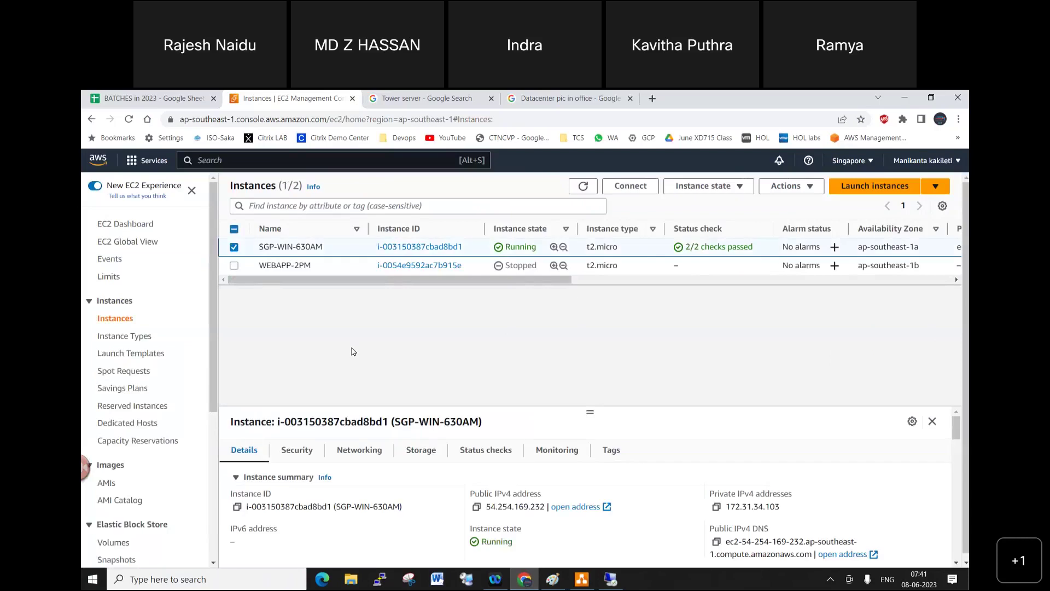
left_click(302, 449)
scroll(334, 482, "down", 2)
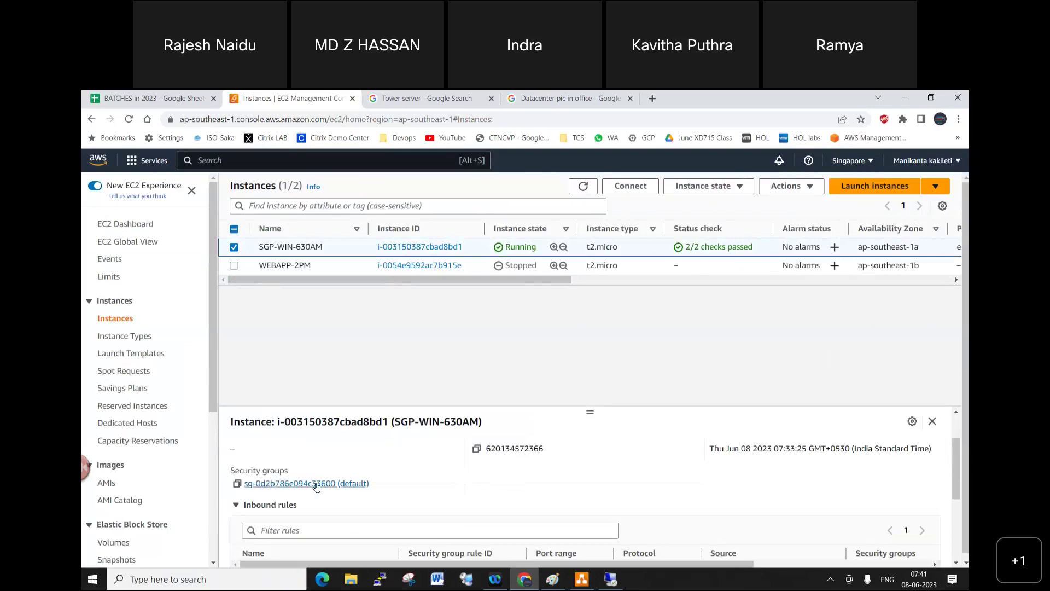
left_click(338, 483)
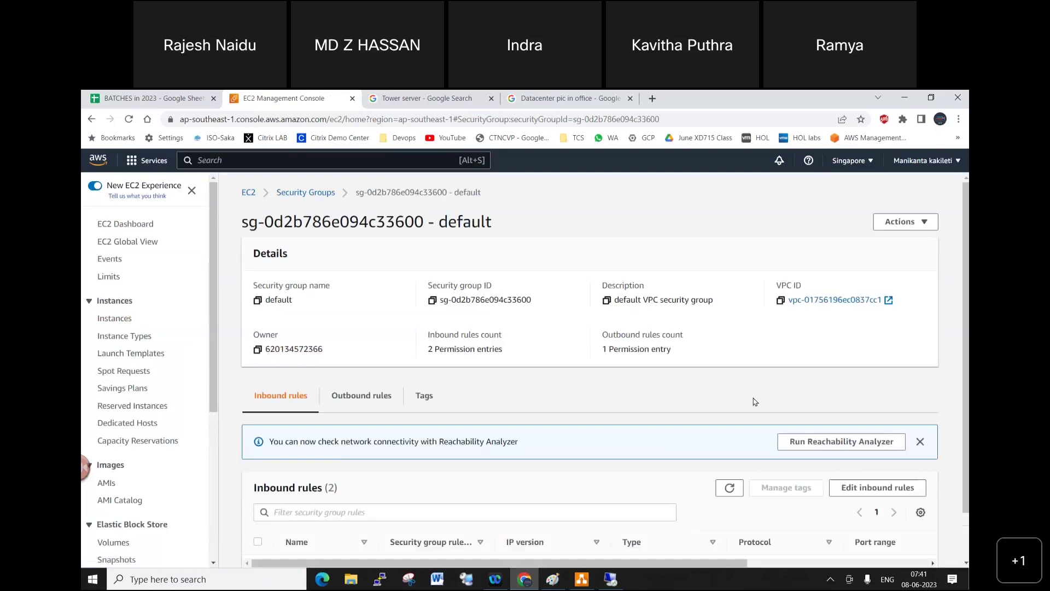
Step: Add an inbound RDP rule (TCP 3389, source Anywhere-IPv4 0.0.0.0/0) to the default security group and save it
left_click(875, 486)
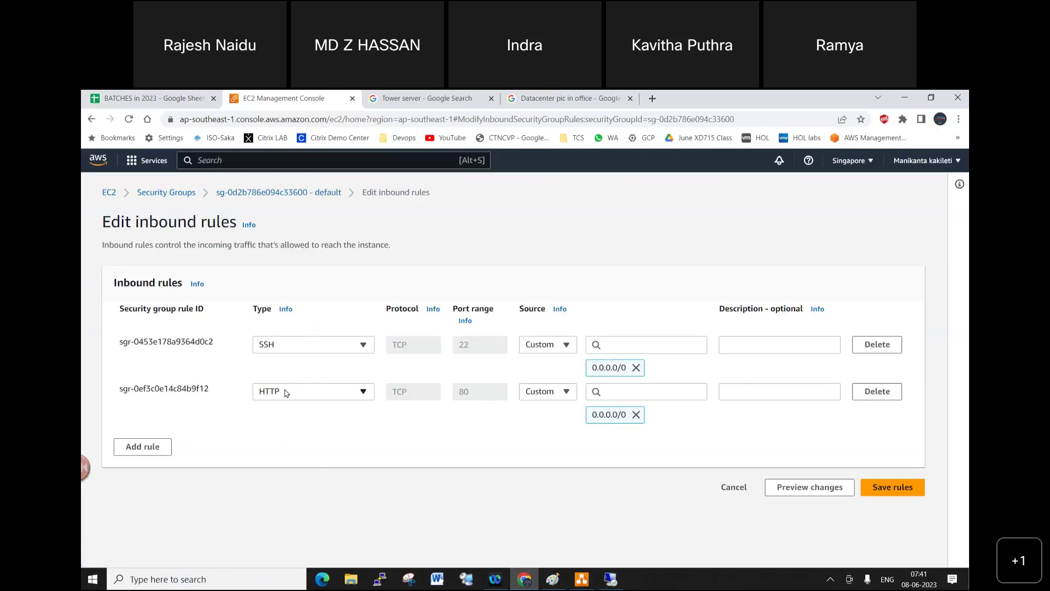
left_click(145, 446)
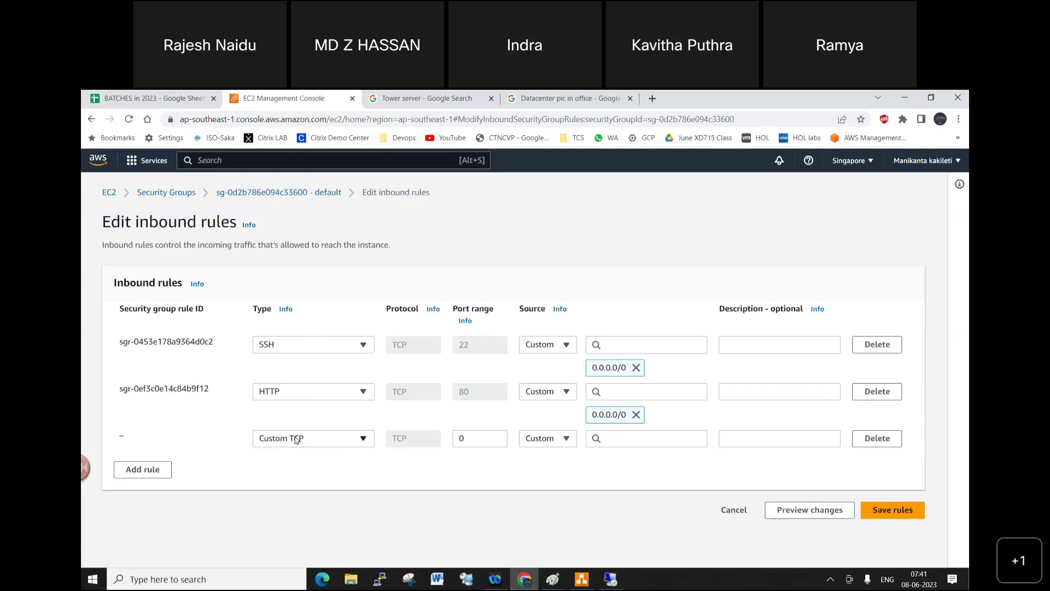
left_click(296, 439)
type("mstsc")
key("BackSpace")
key("BackSpace")
key("BackSpace")
key("BackSpace")
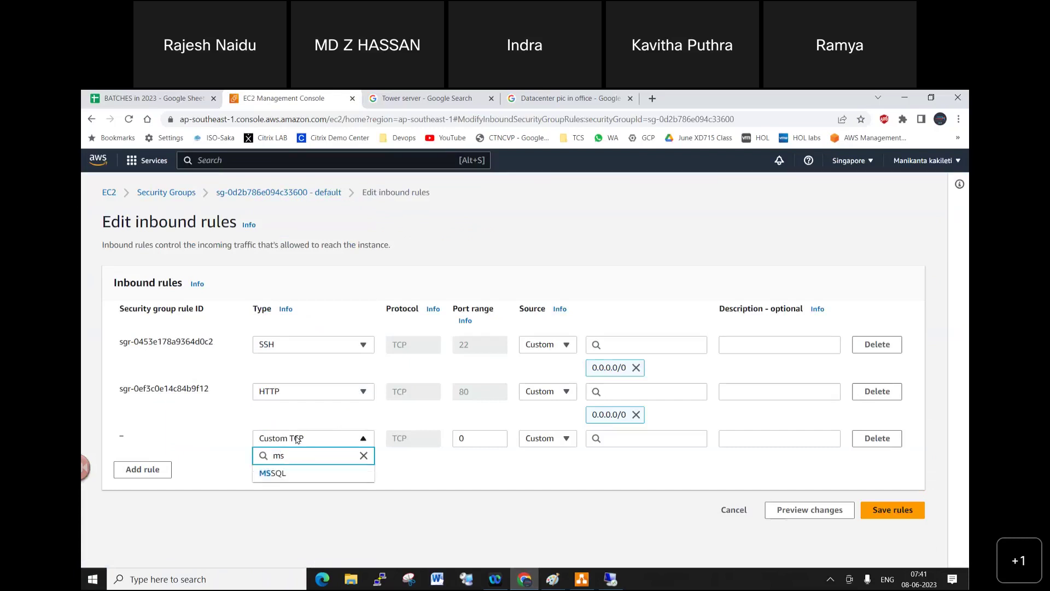
type("rdp")
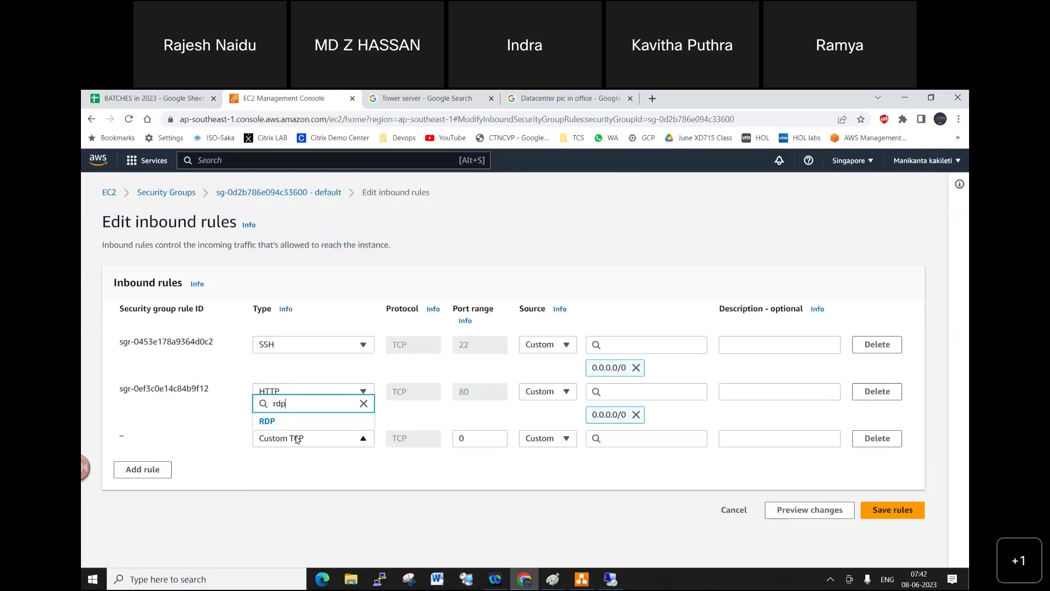
left_click(267, 421)
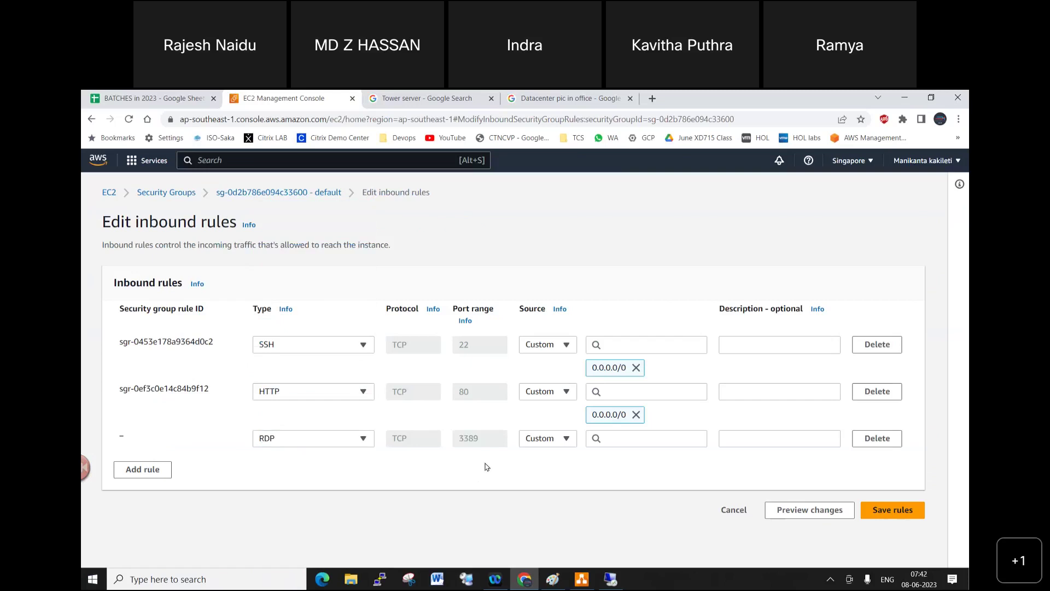
left_click(567, 438)
left_click(560, 474)
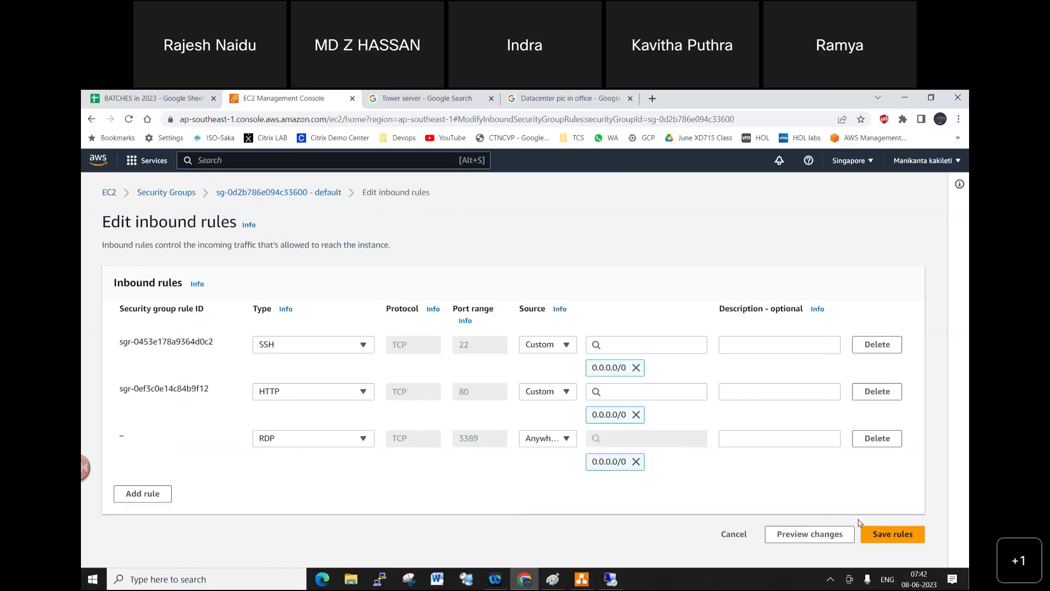
left_click(890, 533)
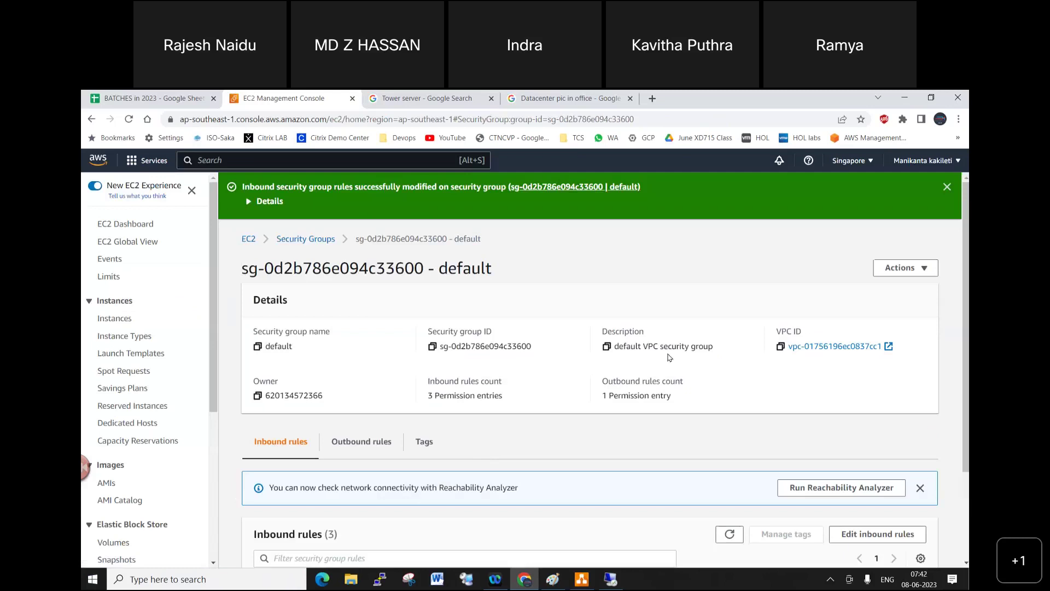
Step: Copy the instance's public IPv4 and start a Remote Desktop connection to 54.254.169.232 with mstsc
left_click(125, 320)
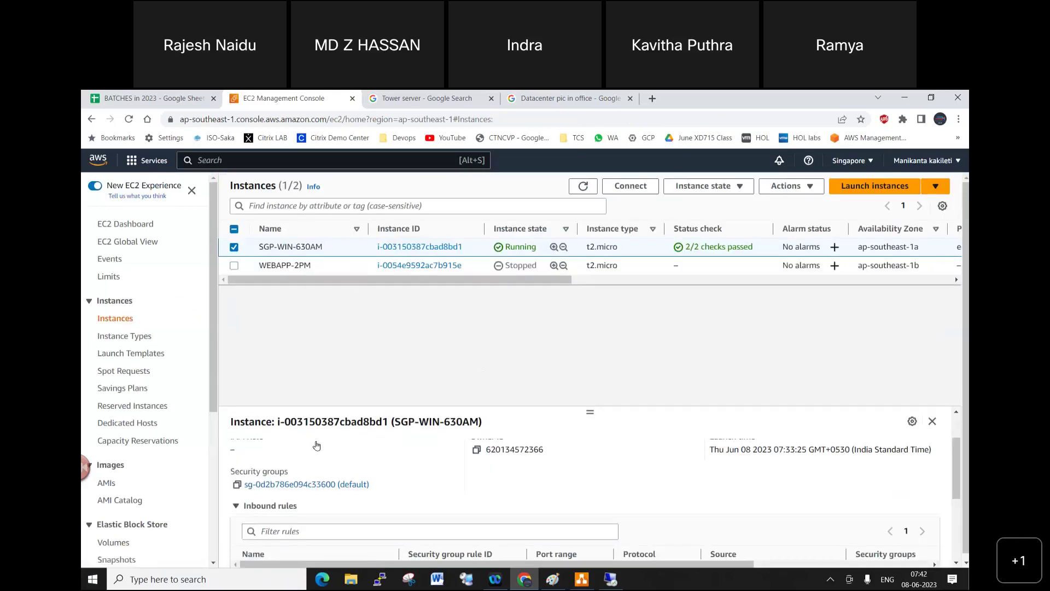
scroll(295, 449, "up", 2)
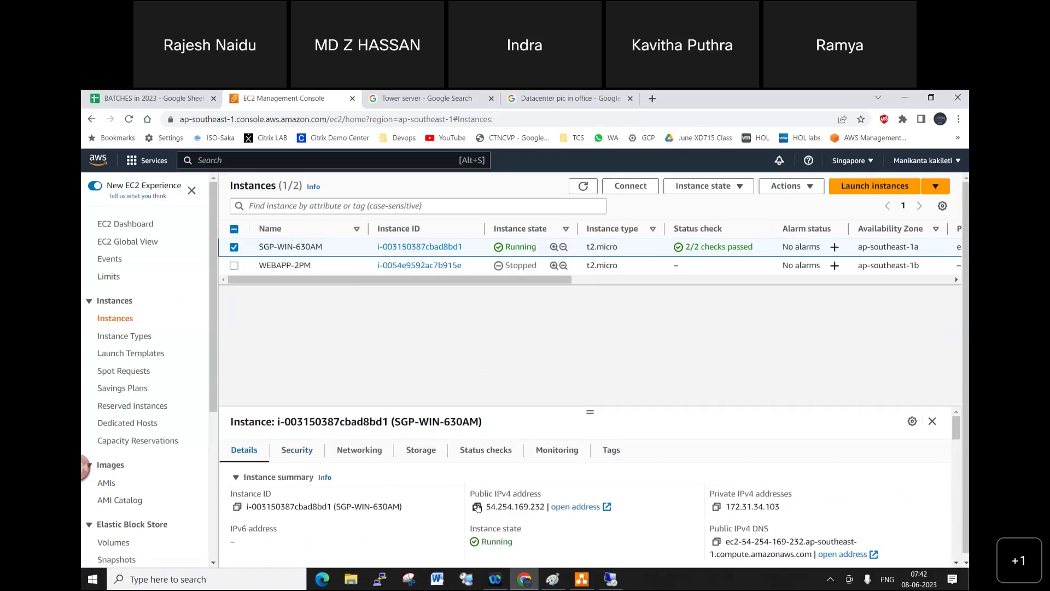
left_click(477, 507)
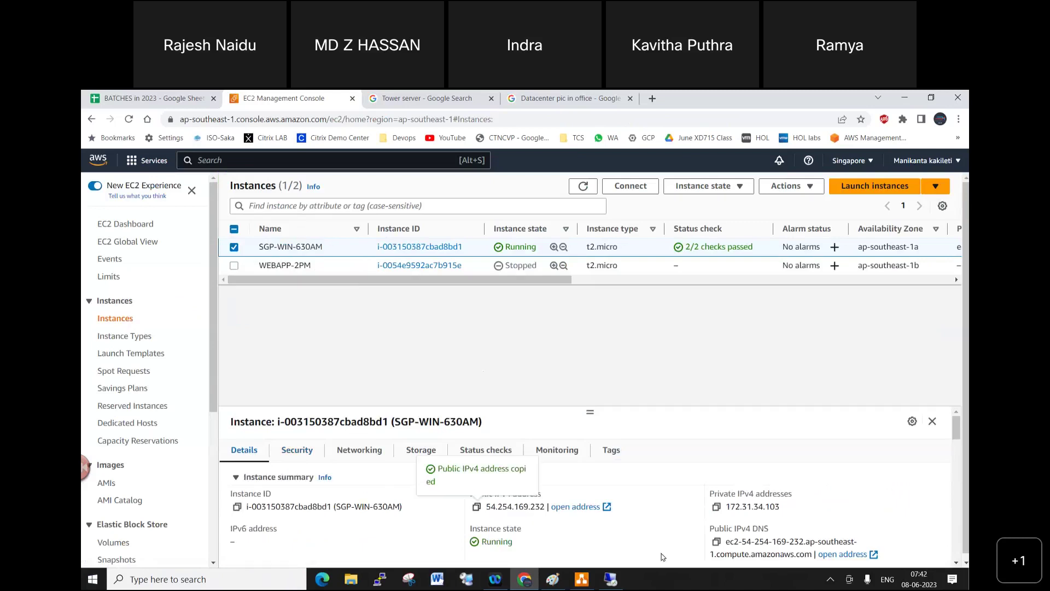
left_click(611, 579)
key("ctrl+v")
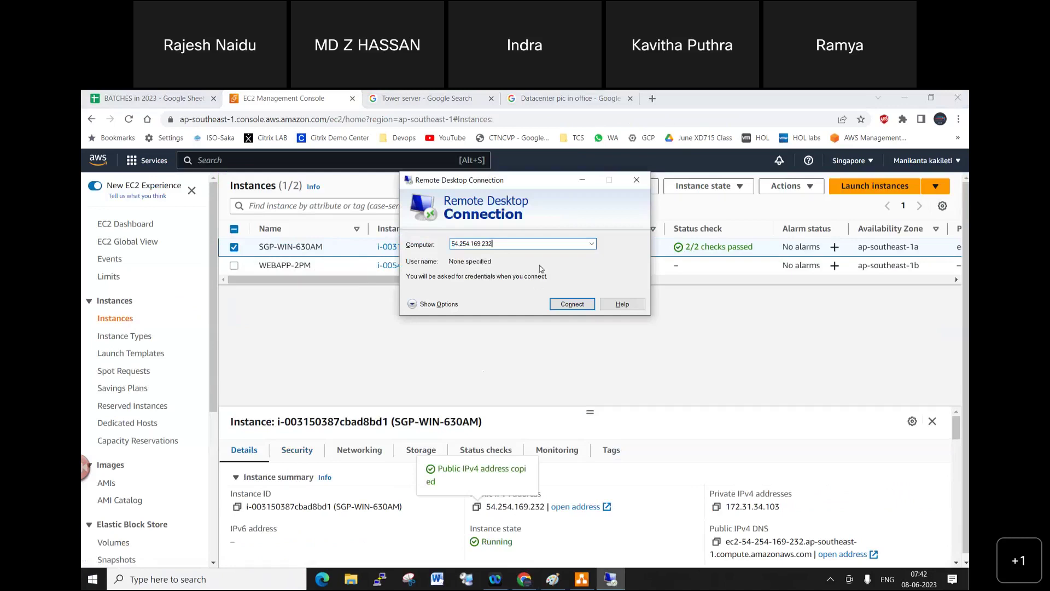
left_click(574, 305)
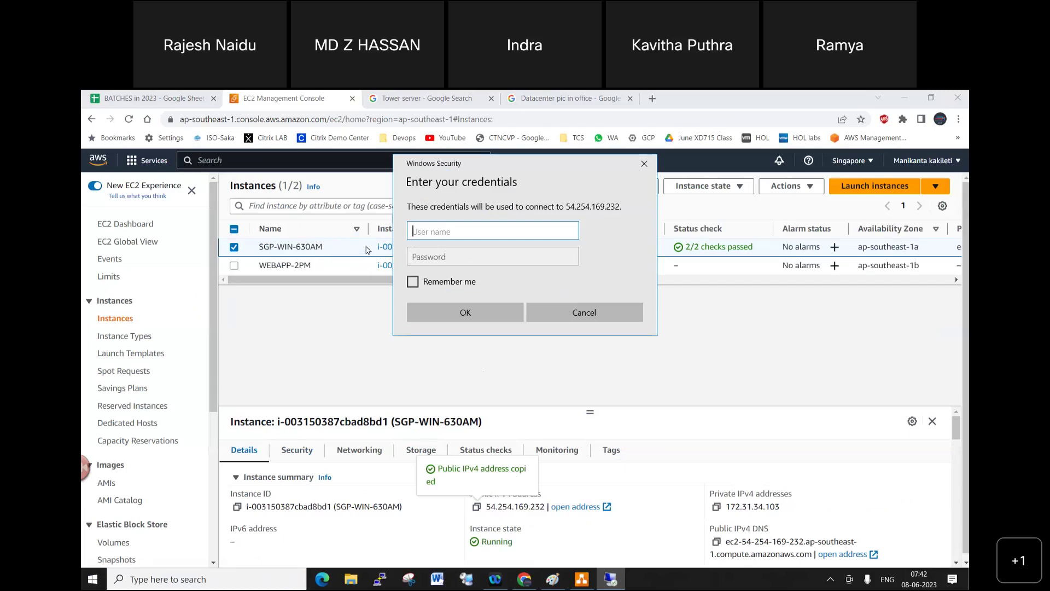
Step: Enter 'administrator' as the RDP user name, then open File Explorer on the Desktop folder
type("administrator")
key("BackSpace")
key("BackSpace")
type("or")
key("Tab")
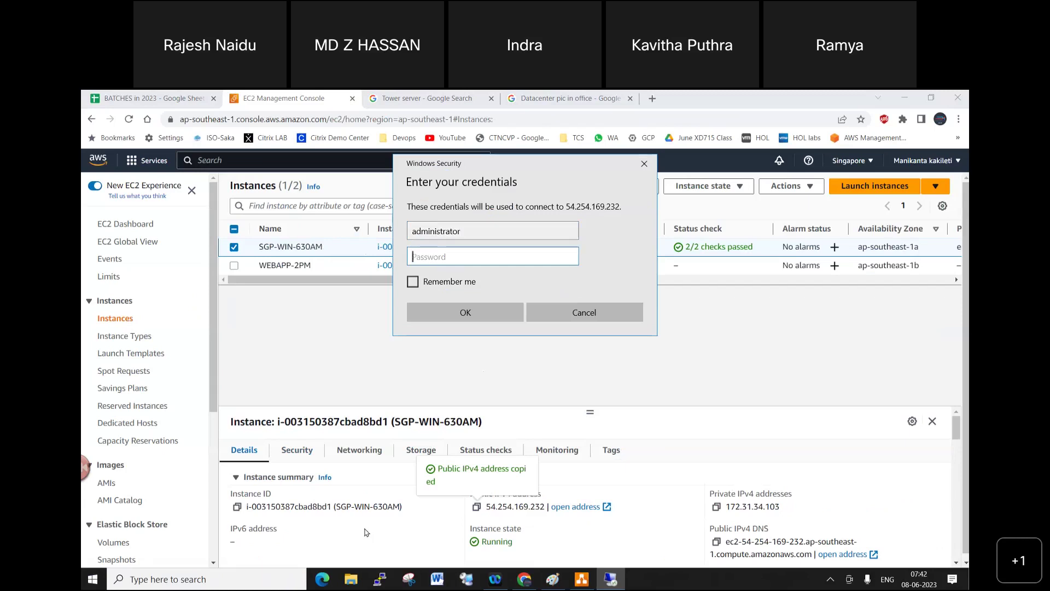
left_click(351, 578)
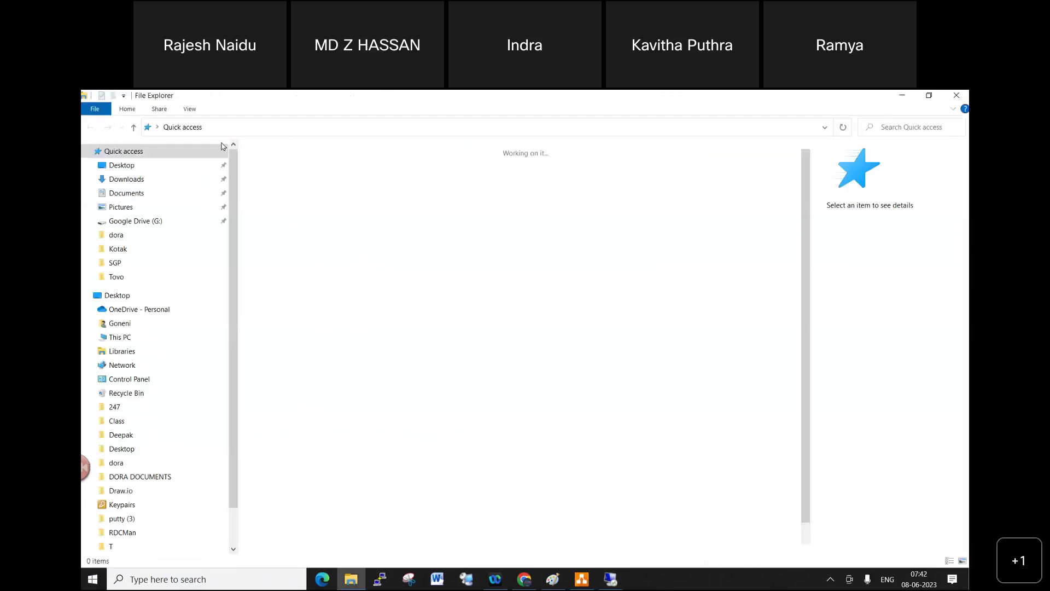
left_click(155, 165)
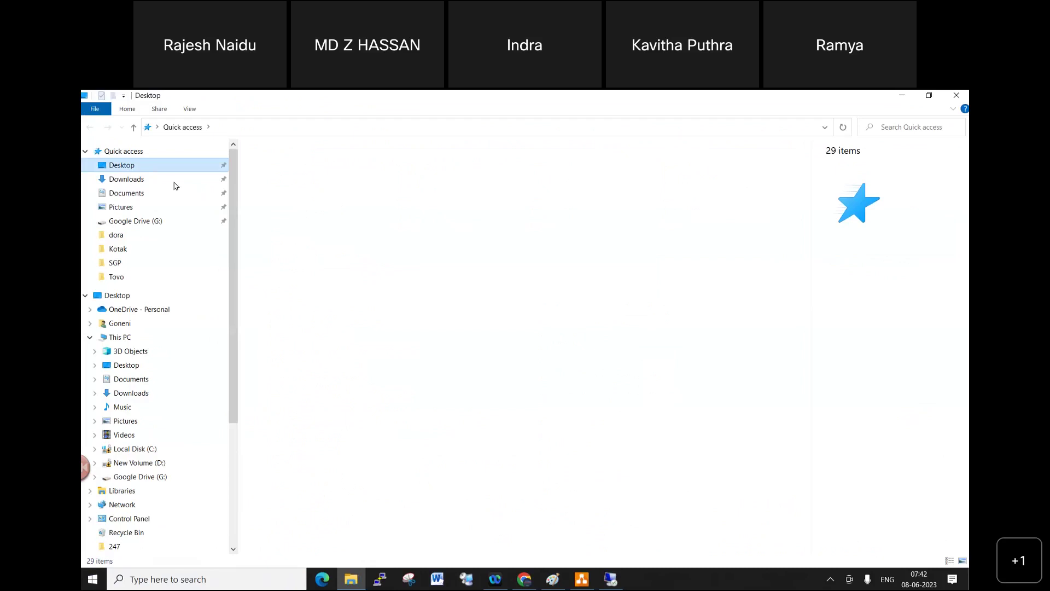
Step: Locate SGP-WIN-630AM-KEYPAIR.pem under Keypairs > personal subfolder > SGP, then minimise Explorer
double_click(356, 188)
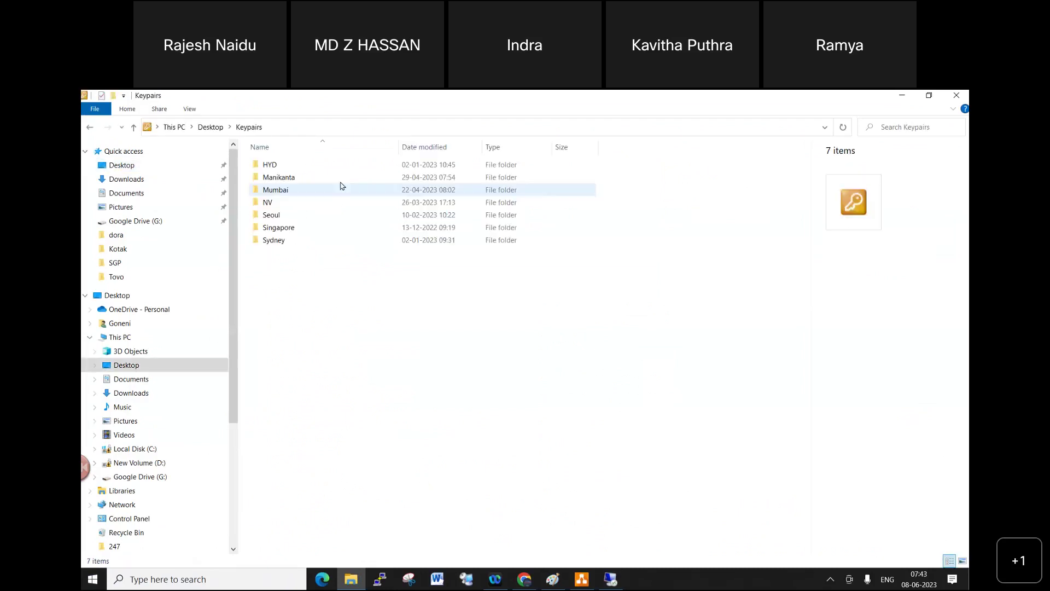
double_click(290, 227)
left_click(89, 127)
double_click(298, 180)
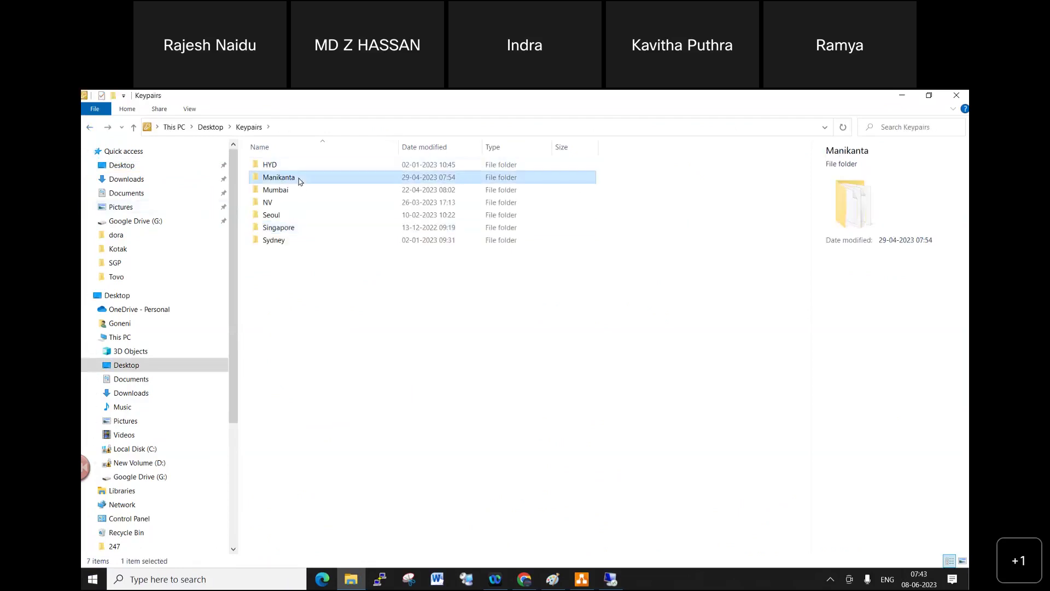
left_click(306, 172)
double_click(307, 172)
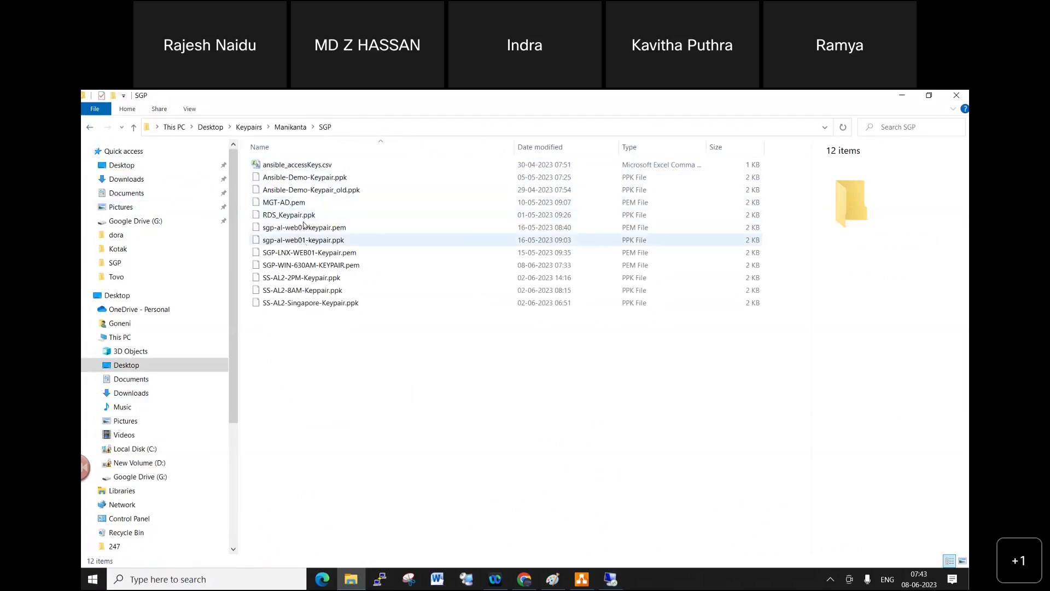
left_click(312, 266)
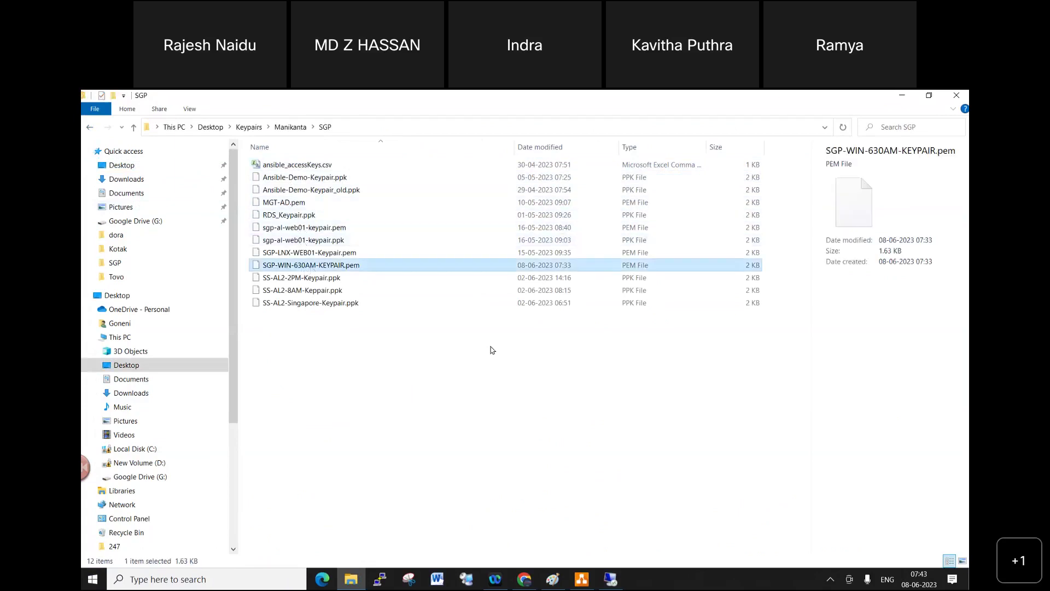
left_click(898, 99)
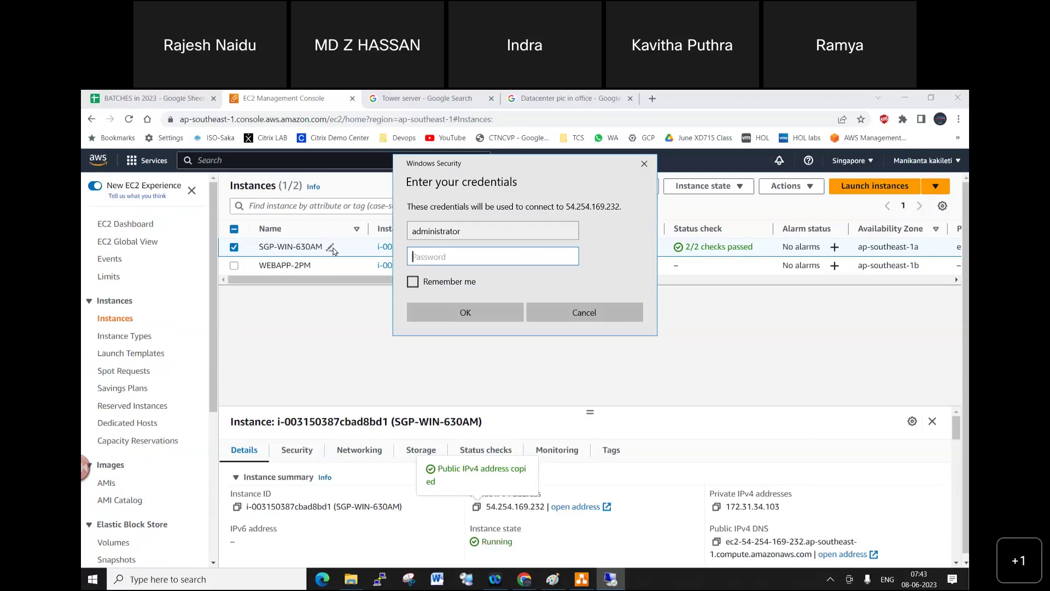
Step: Open the instance's RDP client connection options and go to the Get Windows password page
left_click(267, 272)
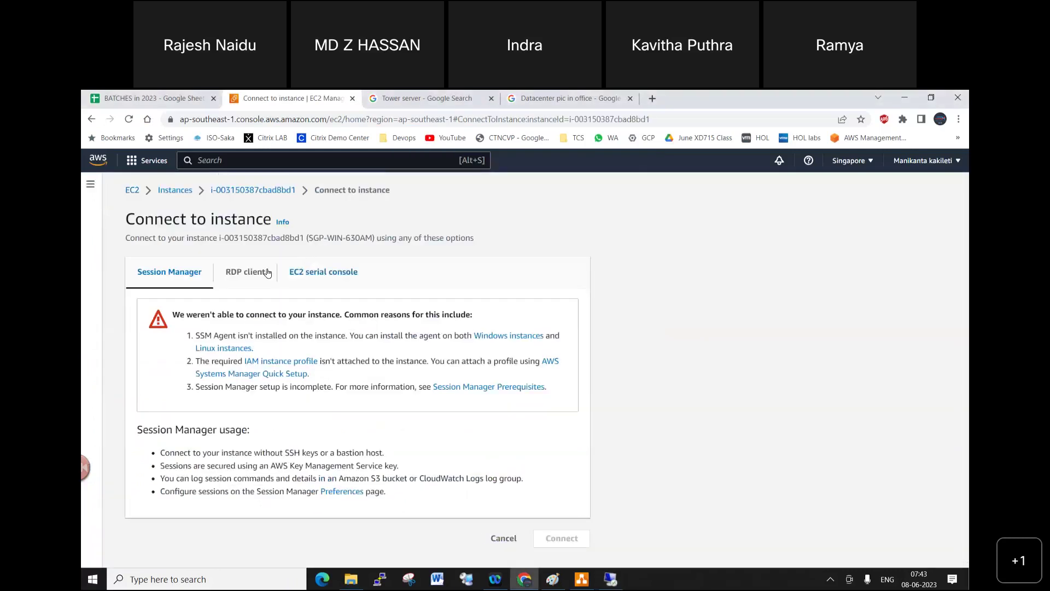
left_click(267, 272)
scroll(225, 470, "down", 3)
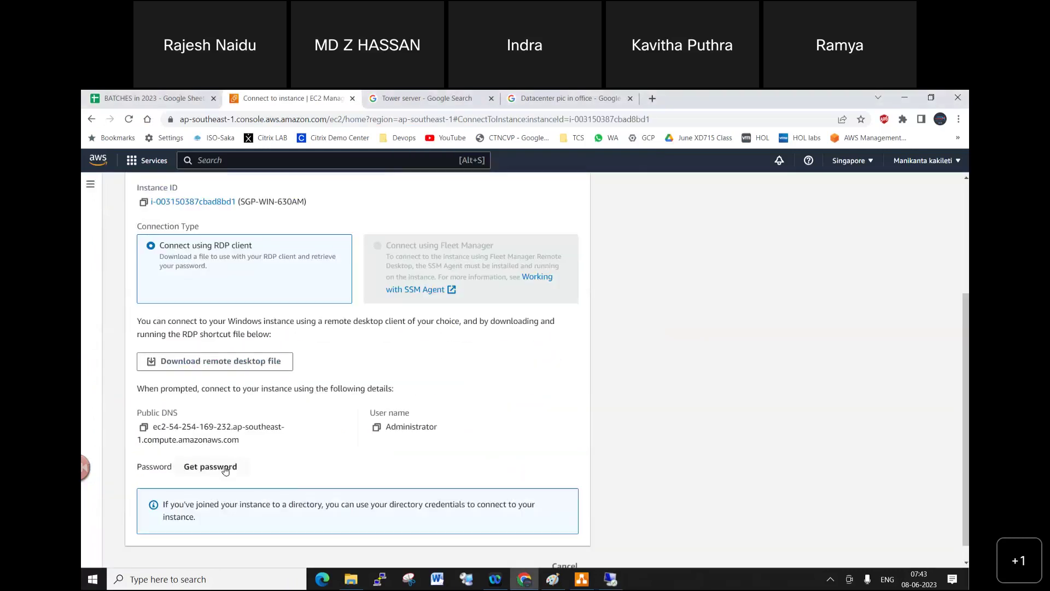
left_click(225, 470)
Step: Upload the private key file SGP-WIN-630AM-KEYPAIR.pem from Desktop > Keypairs > personal folder > SGP
left_click(260, 372)
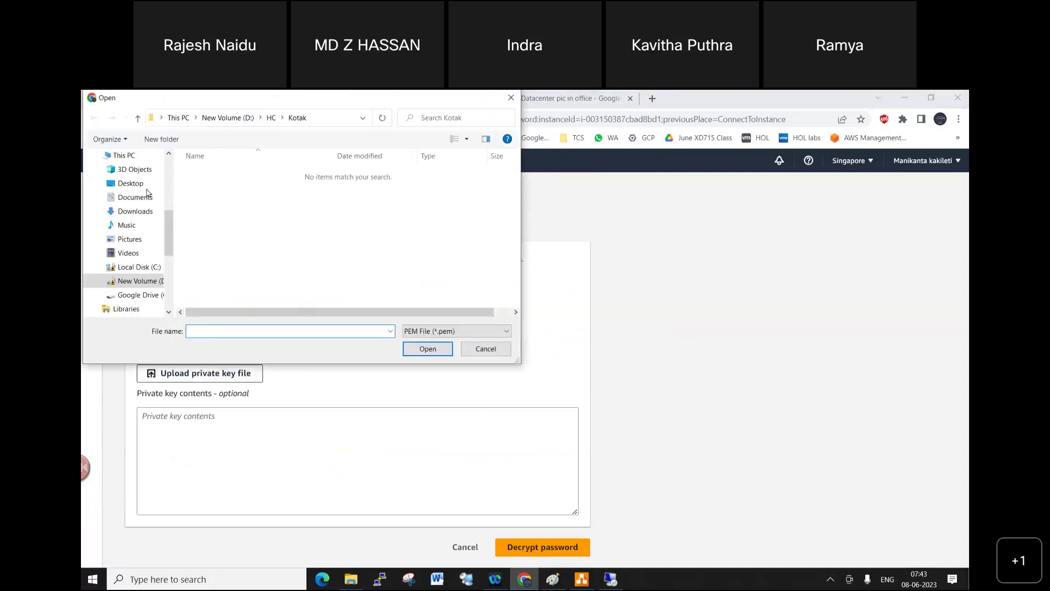
left_click(149, 188)
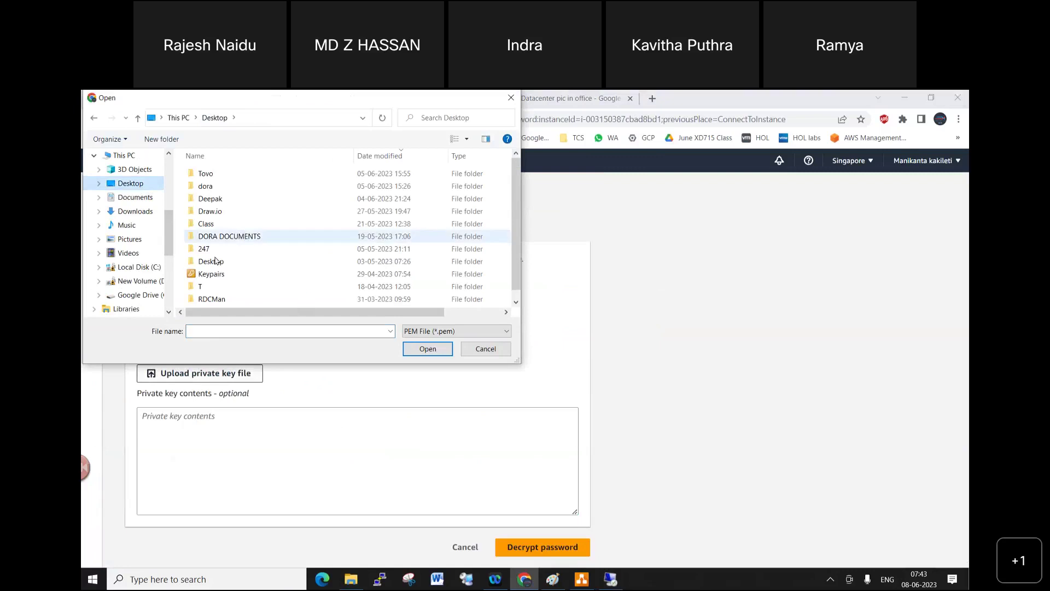
double_click(258, 253)
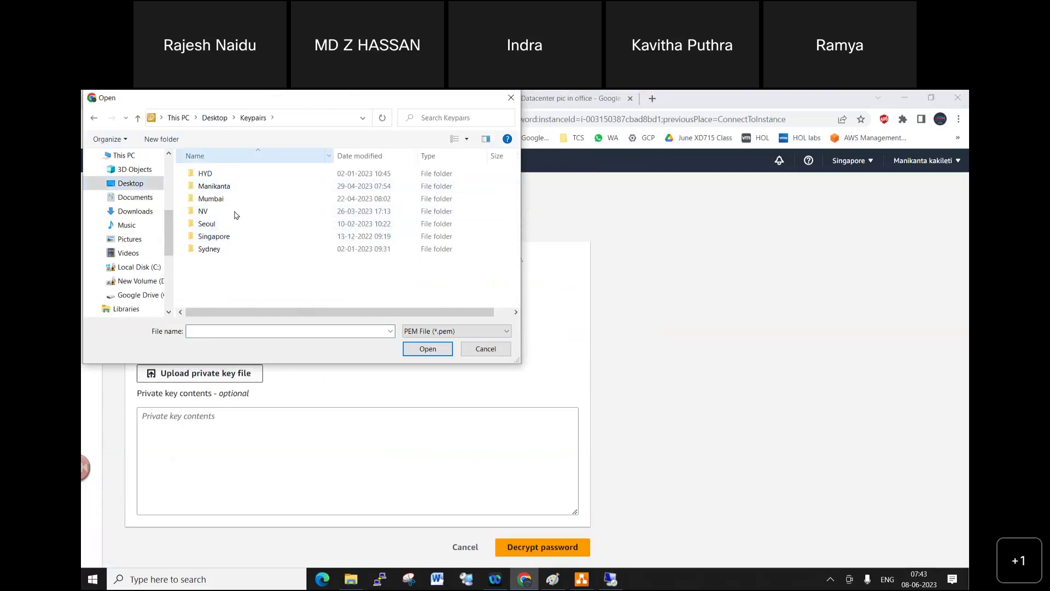
left_click(232, 189)
double_click(231, 190)
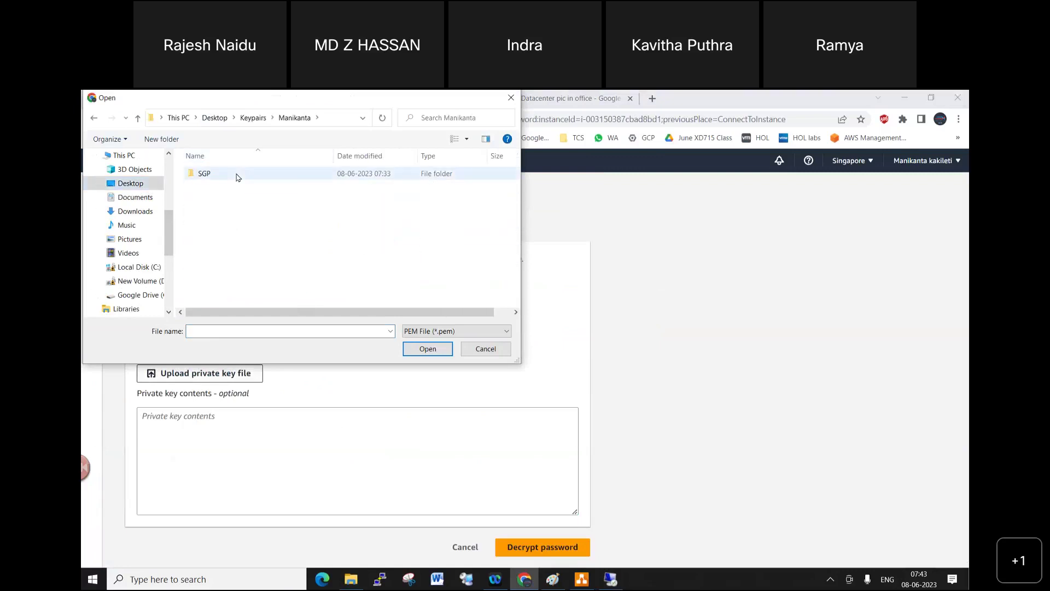
double_click(237, 176)
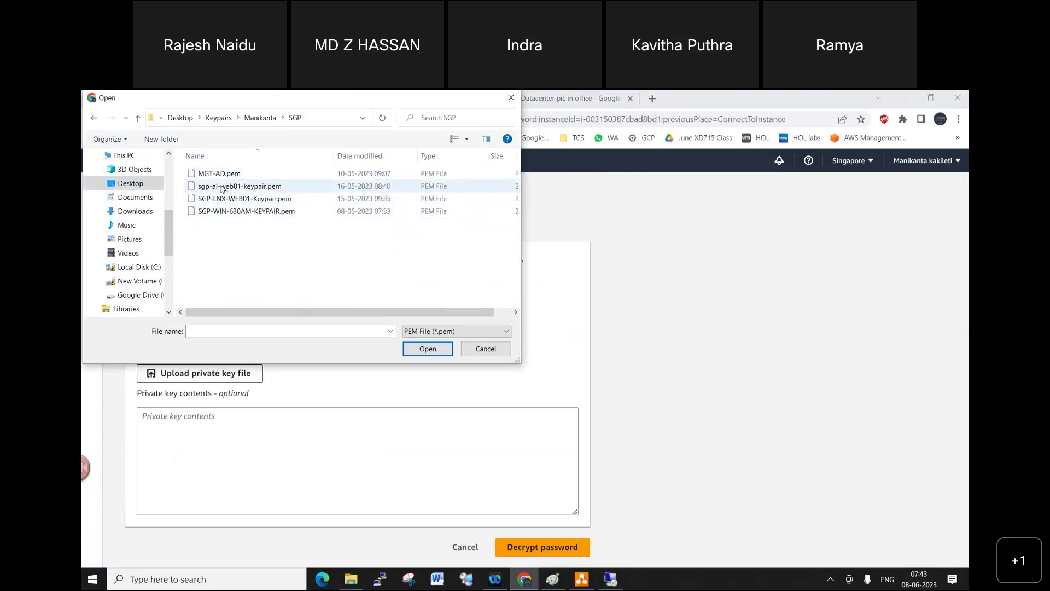
left_click(249, 214)
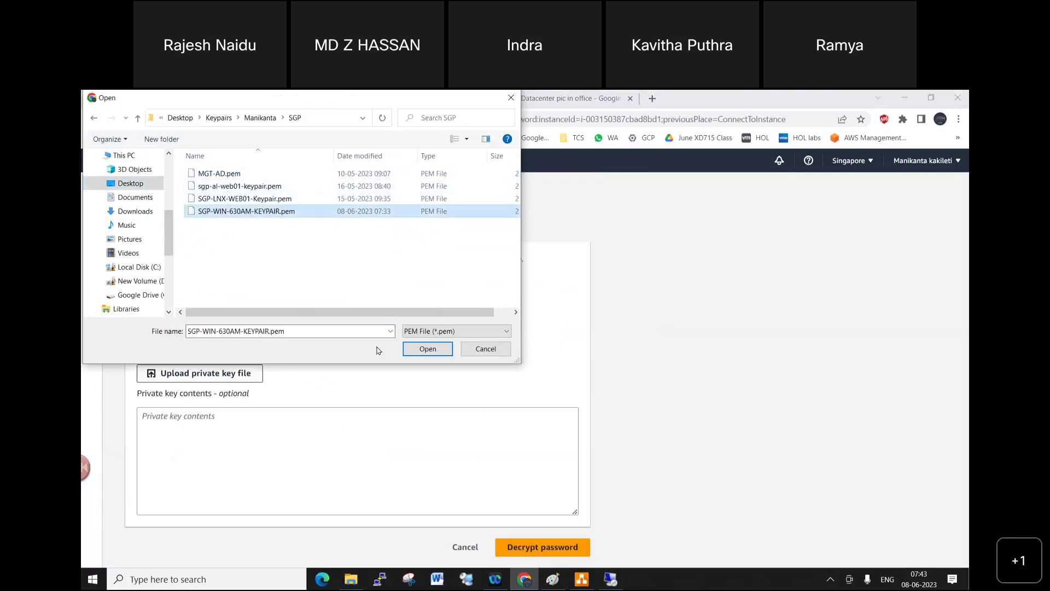
left_click(426, 349)
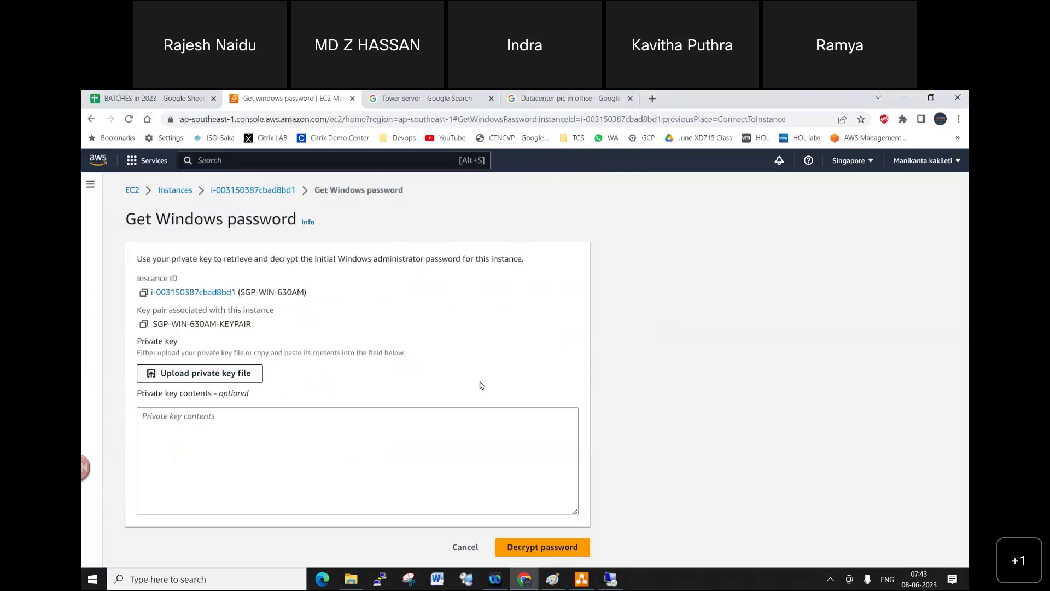
Step: Decrypt the Windows Administrator password and copy it for the RDP login
scroll(556, 534, "down", 1)
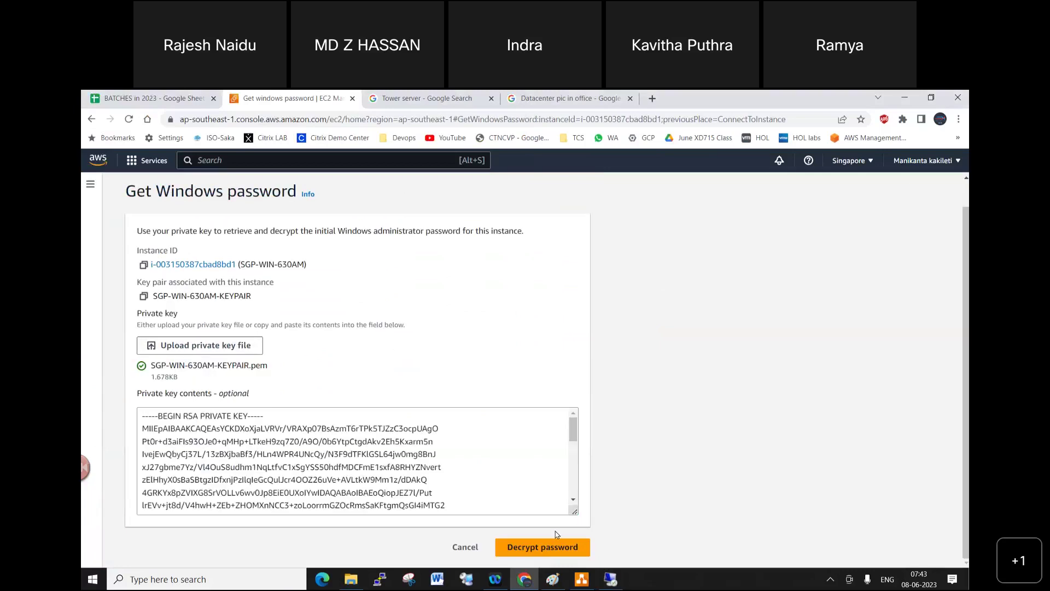
left_click(553, 545)
scroll(372, 491, "down", 2)
left_click(143, 449)
left_click(610, 579)
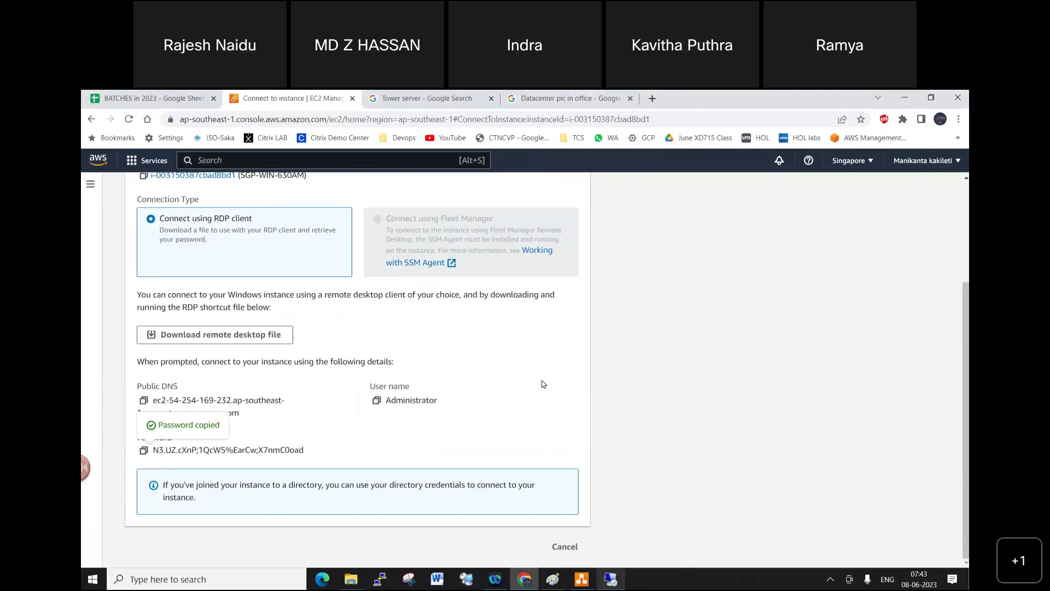
Step: Paste the decrypted administrator password, confirm it, and accept the server certificate to connect
key("ctrl+v")
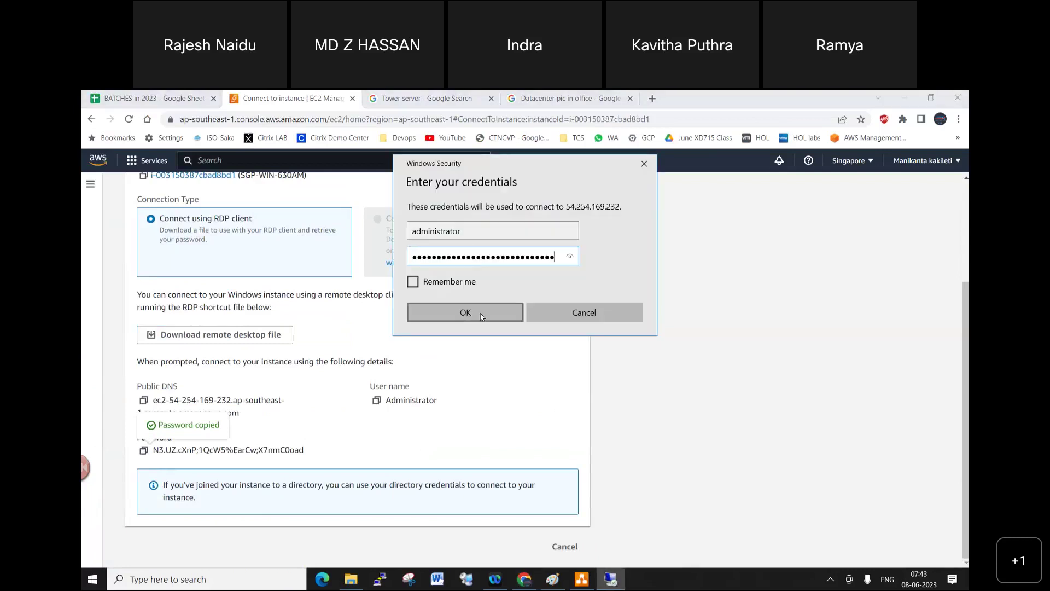
left_click(481, 315)
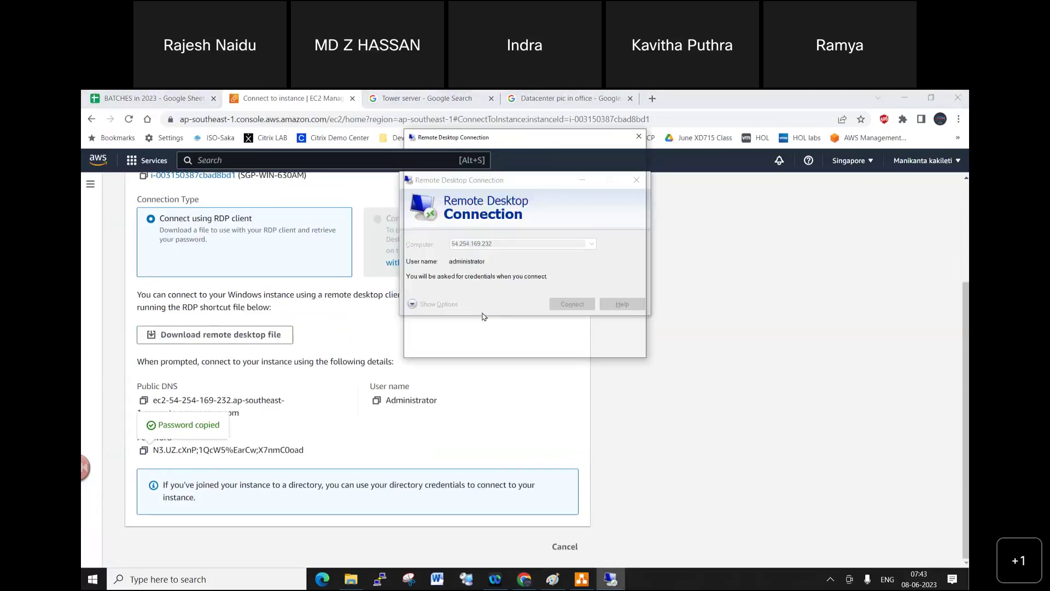
left_click(565, 344)
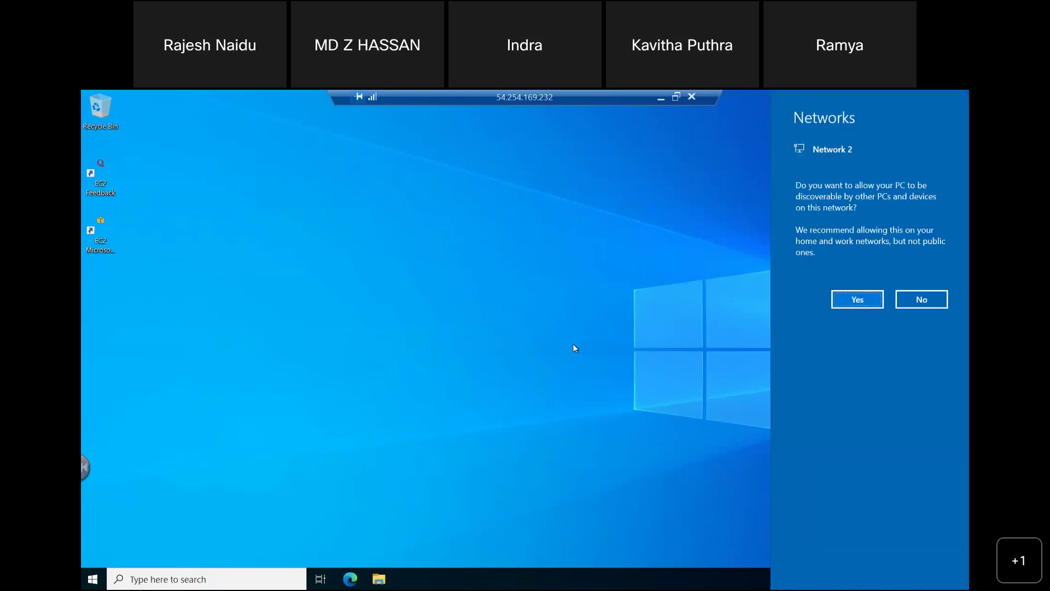
Step: Dismiss the Networks discoverability panel on the remote Windows Server desktop
left_click(853, 300)
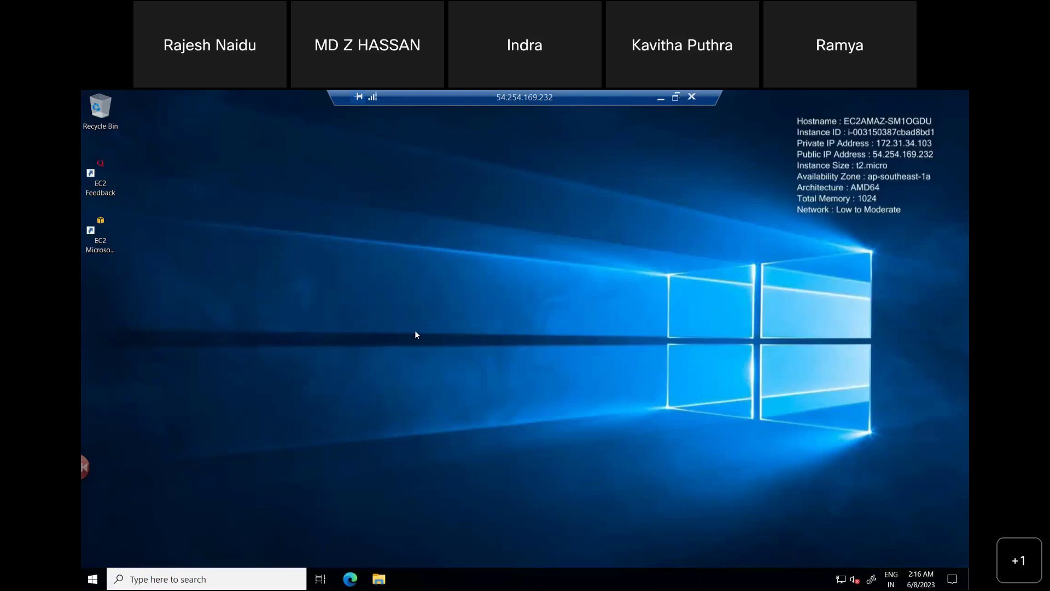
left_click(93, 578)
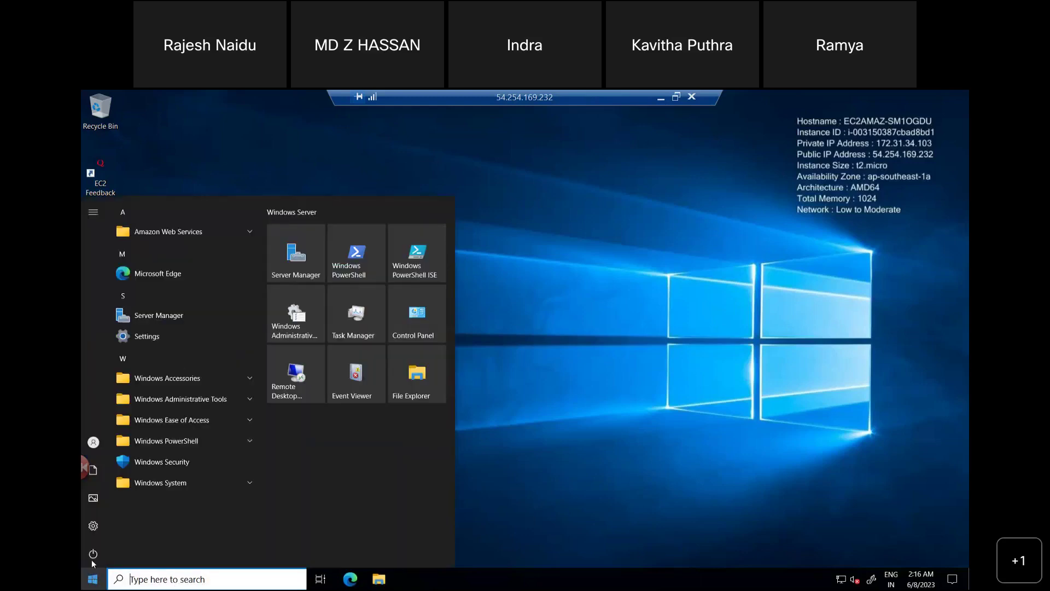
left_click(93, 554)
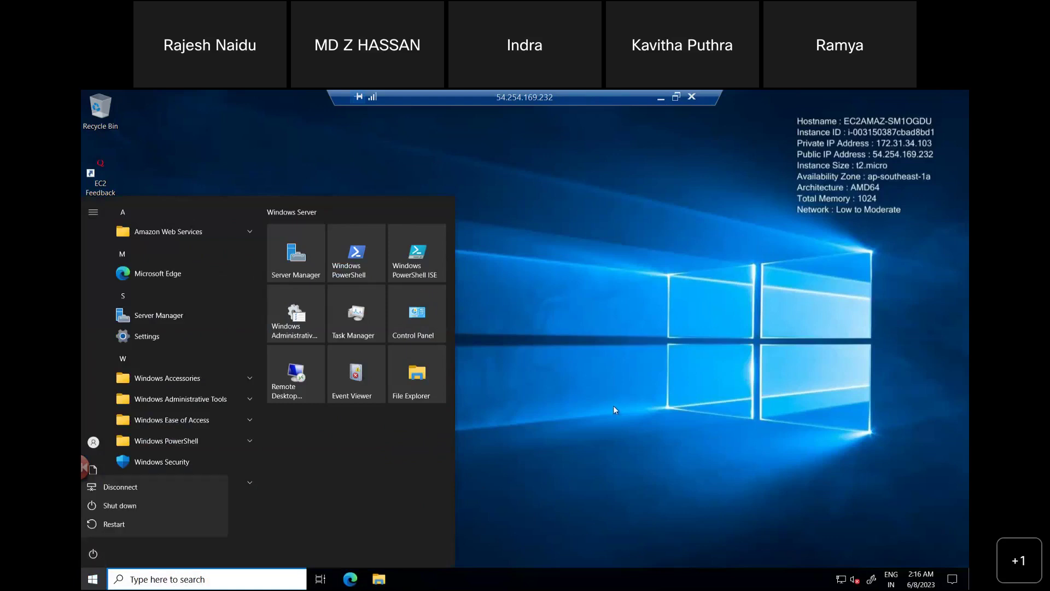
left_click(882, 373)
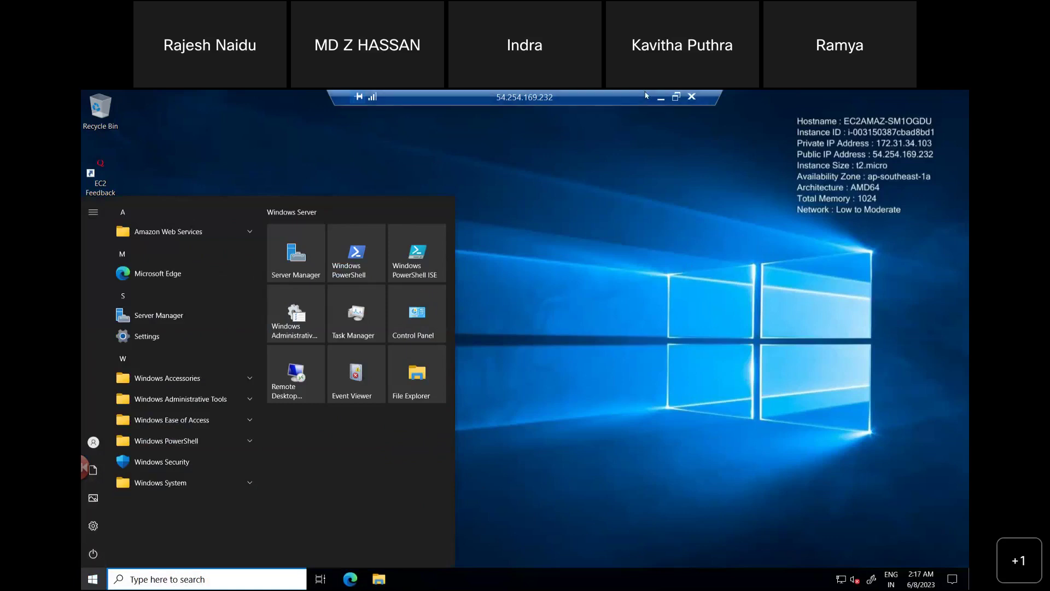
left_click(671, 99)
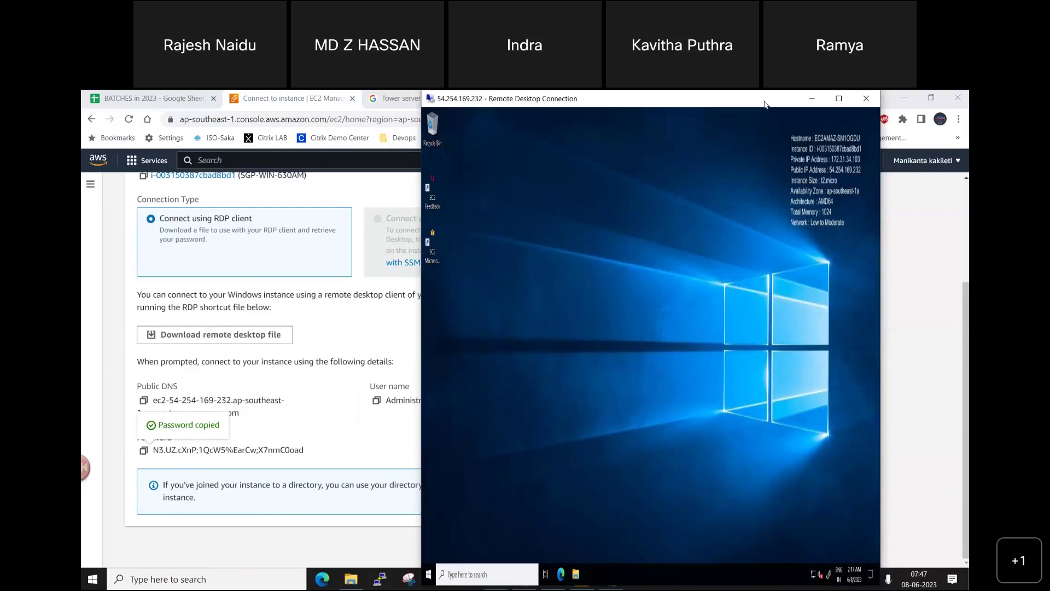
double_click(764, 103)
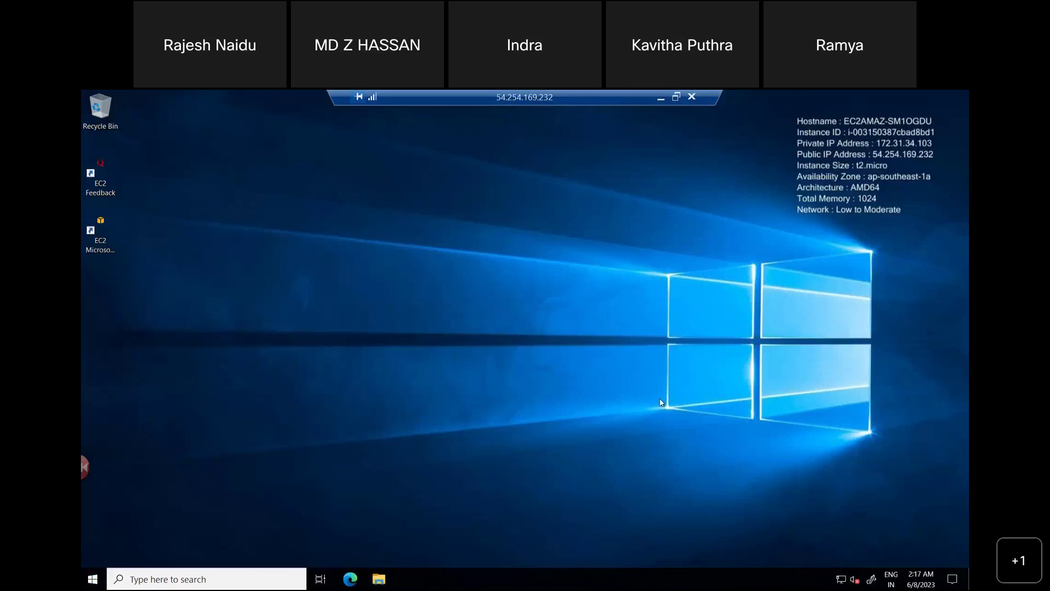
left_click(660, 97)
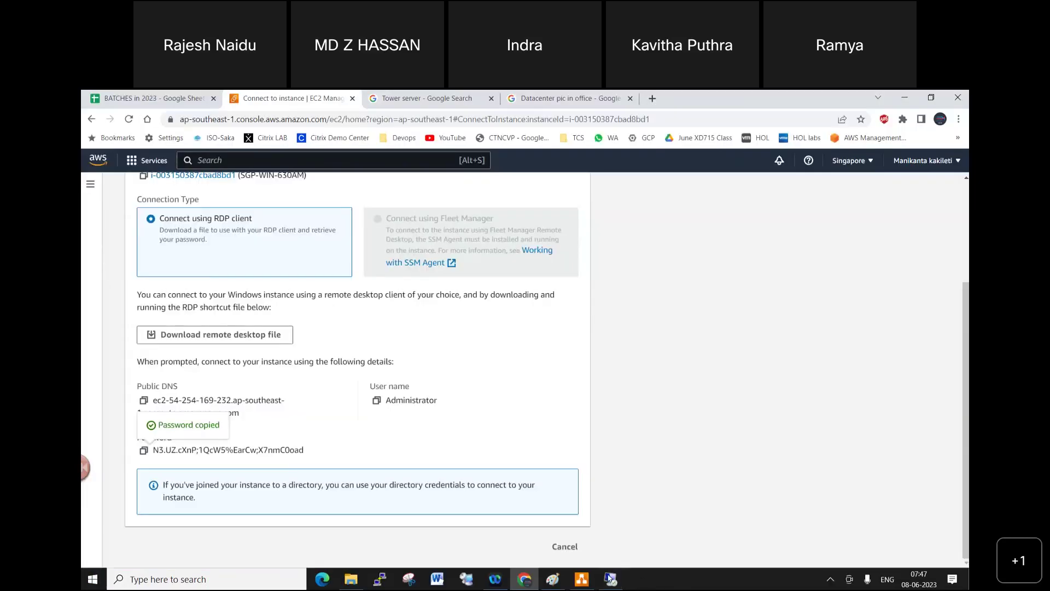
left_click(609, 578)
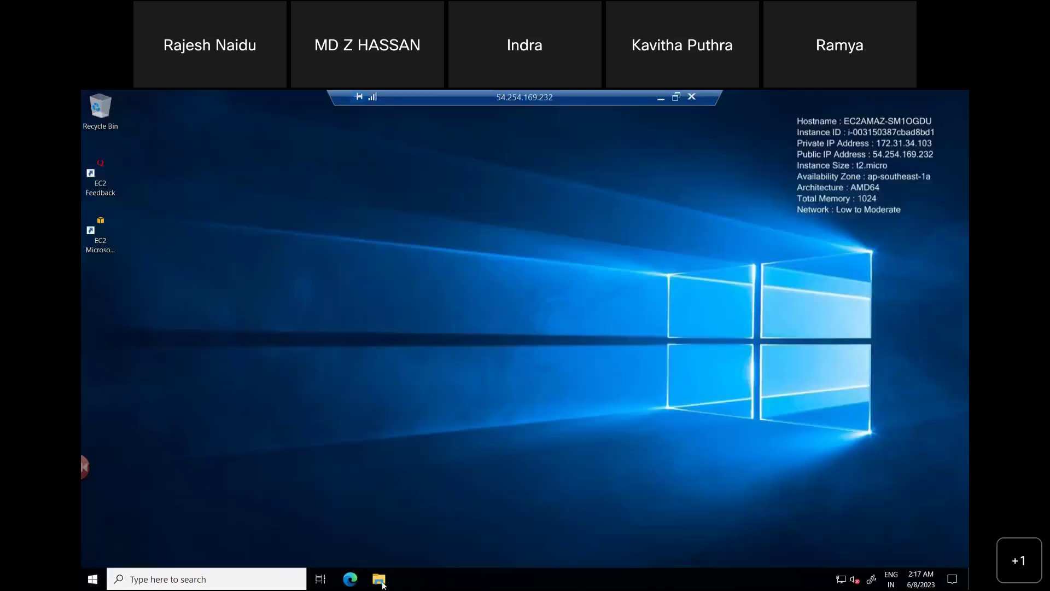
Step: Shut down the remote Windows Server from Start > Power, confirming with Continue
left_click(92, 578)
left_click(92, 554)
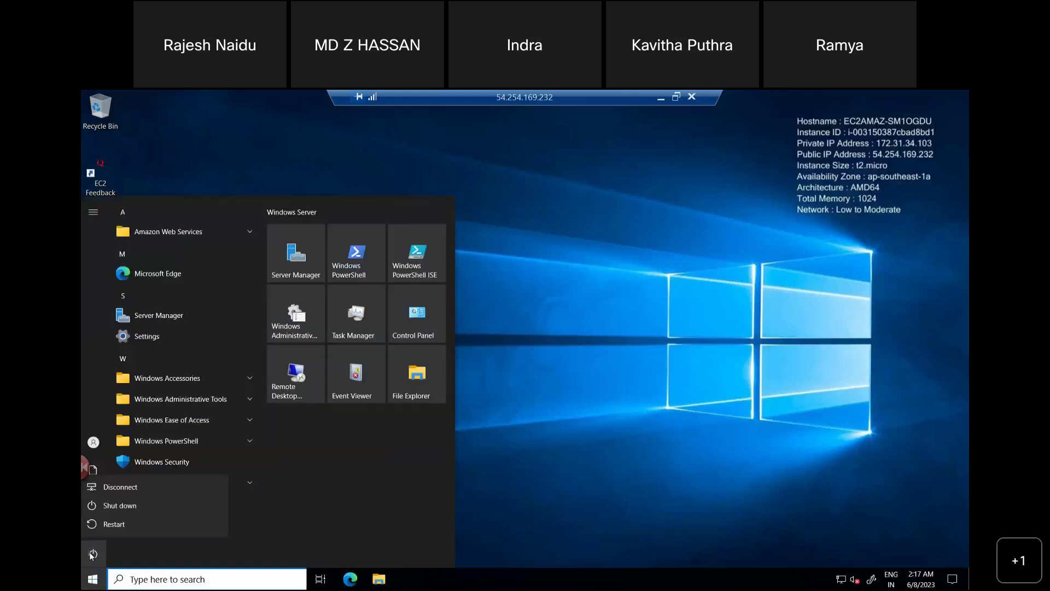
left_click(144, 508)
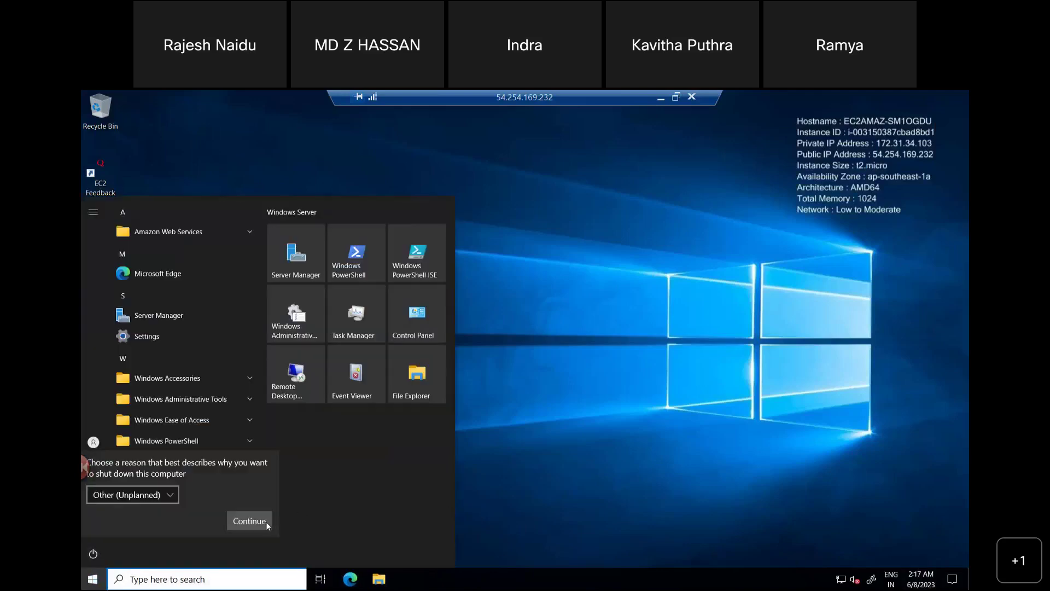
left_click(249, 520)
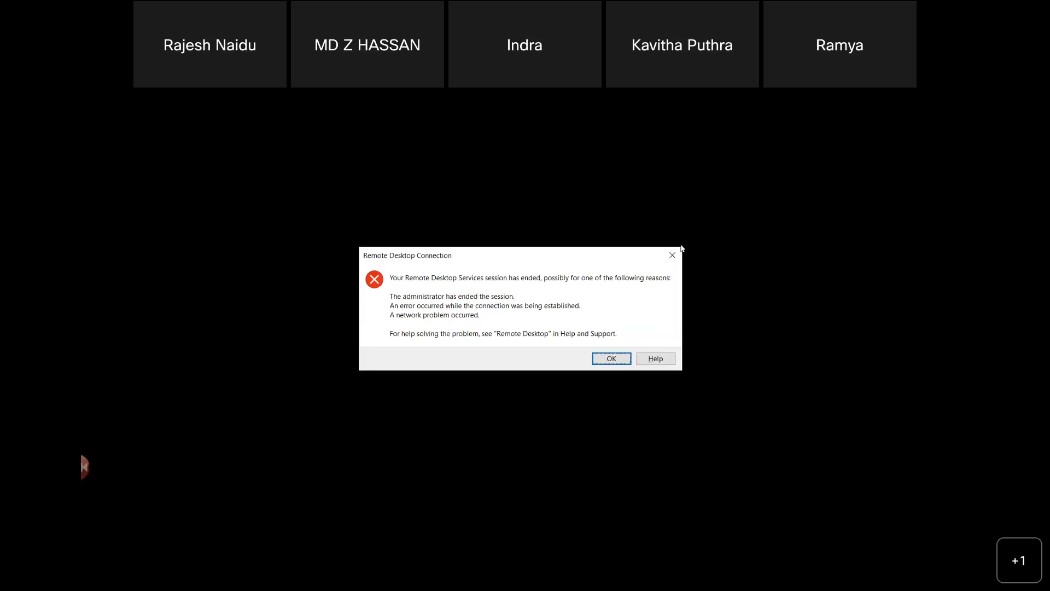
Step: Acknowledge the session-ended message and close the Remote Desktop Connection window
left_click(672, 256)
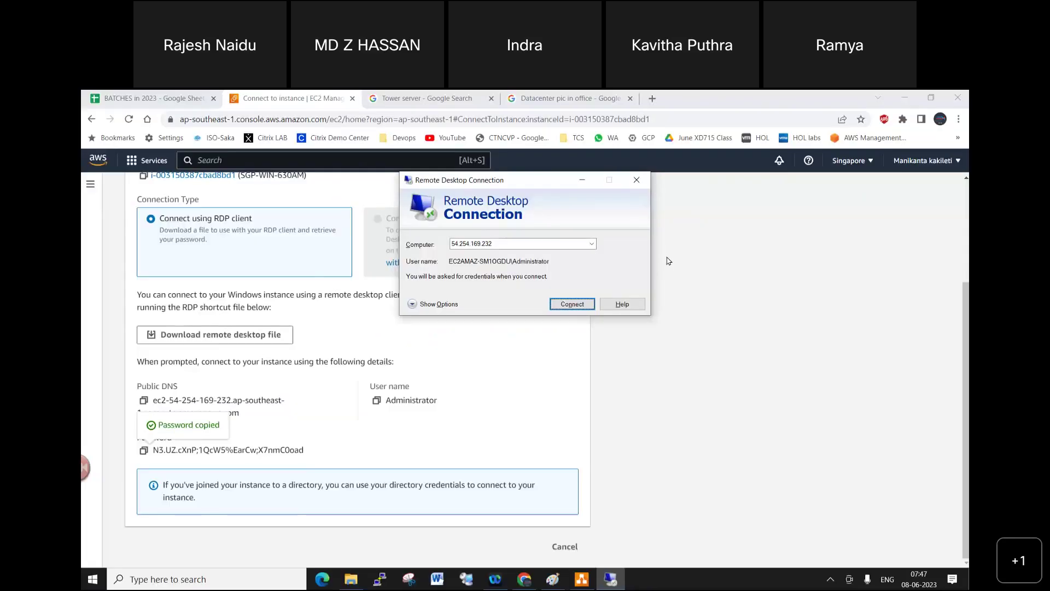
left_click(637, 180)
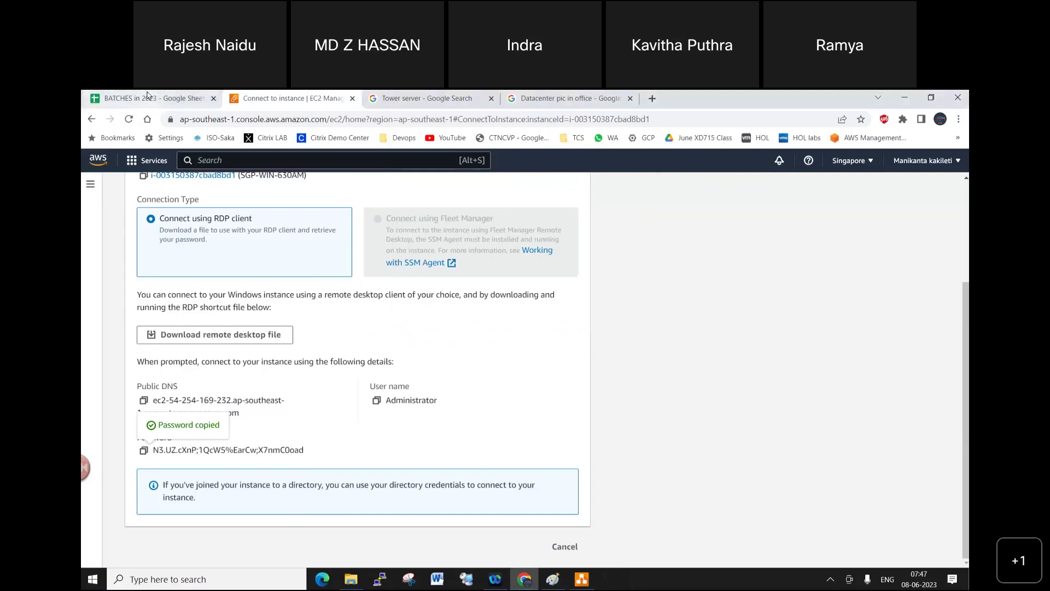
mouse_move(146, 95)
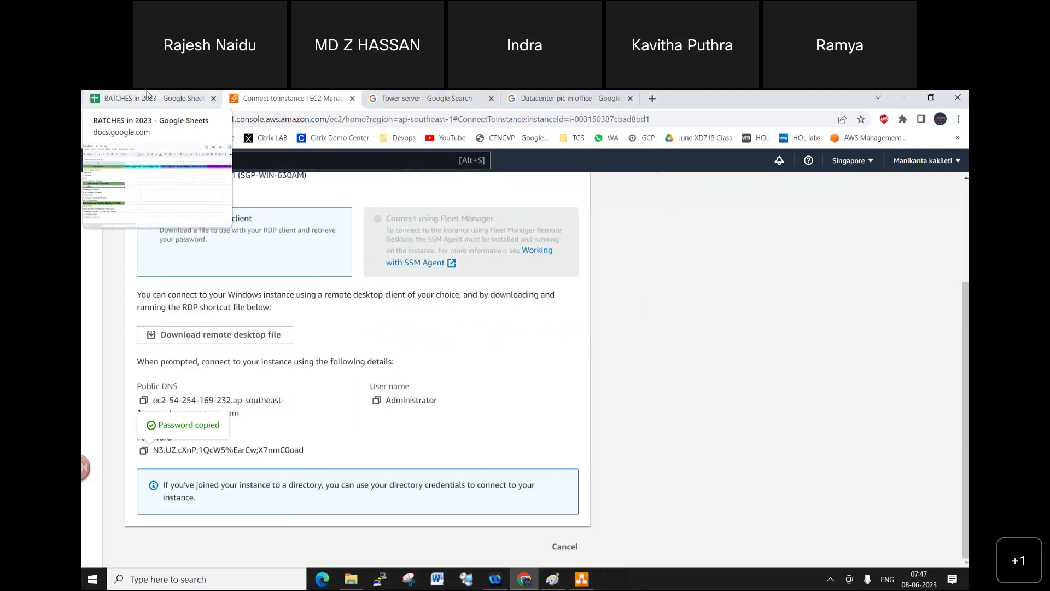